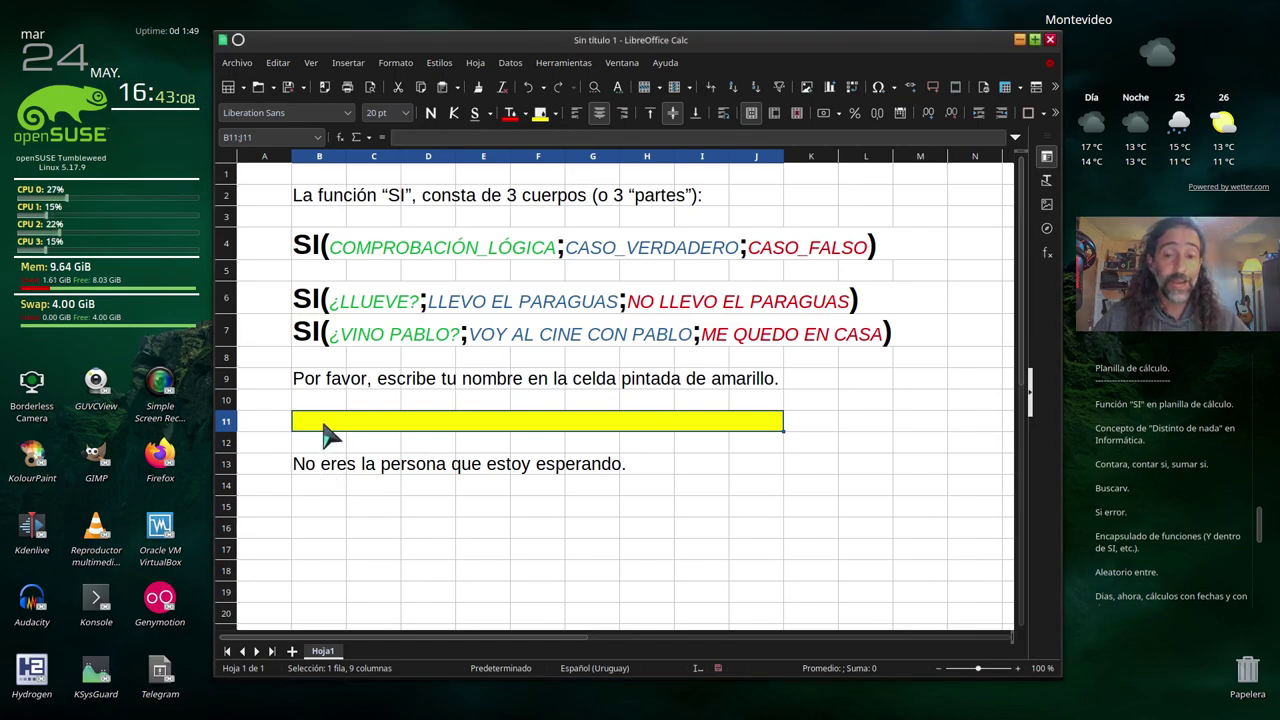
- Test B13's formula by entering Silvia, then Omar, in yellow B11, then clear it
text(Sil)
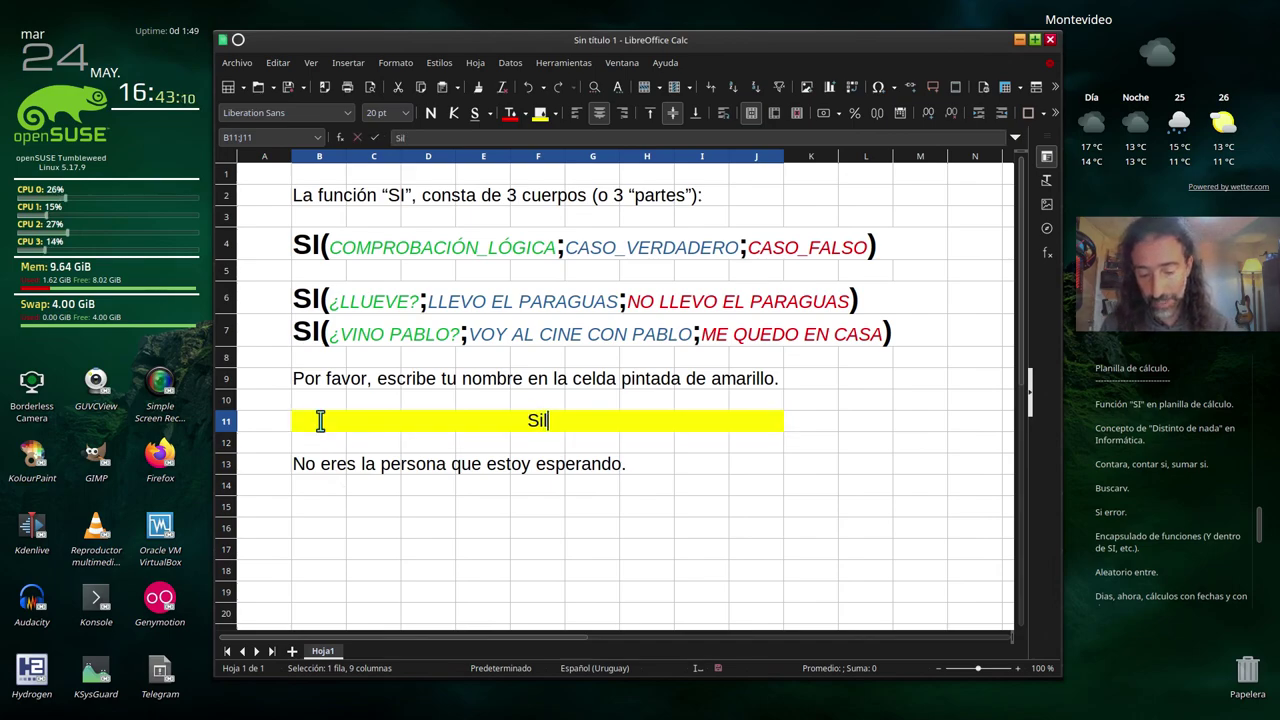
text(via)
key(Return)
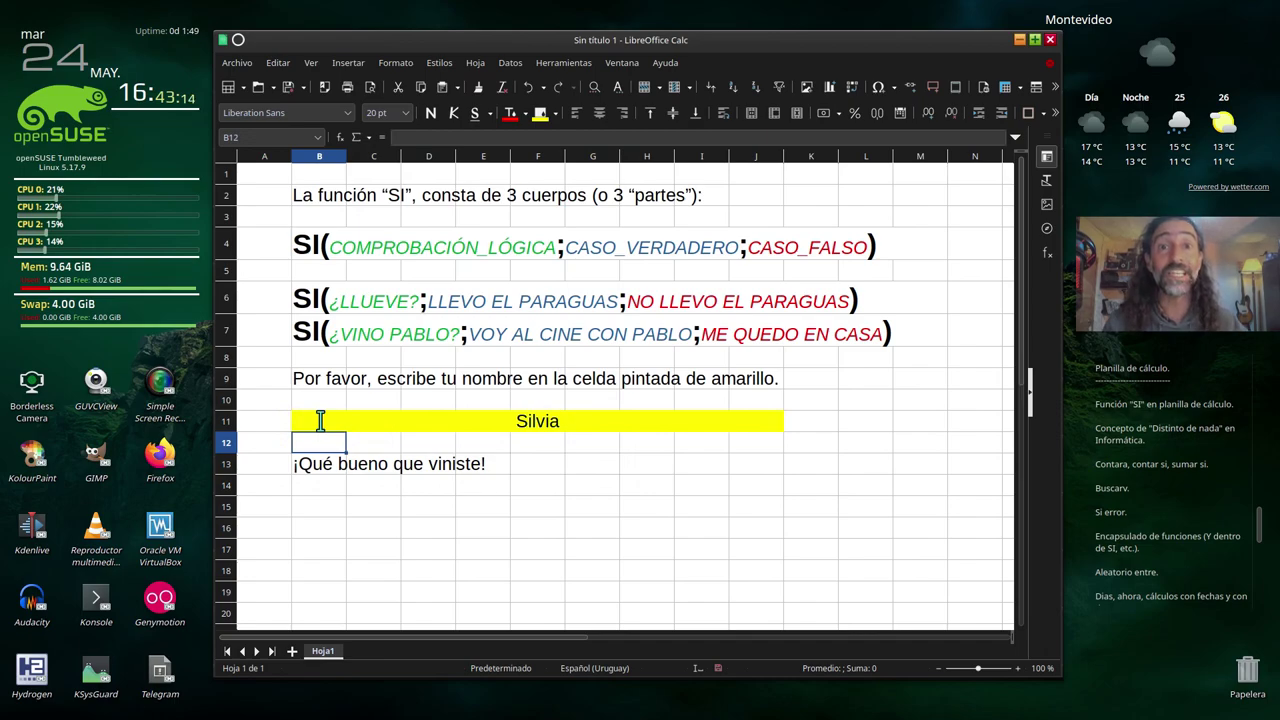
click(320, 420)
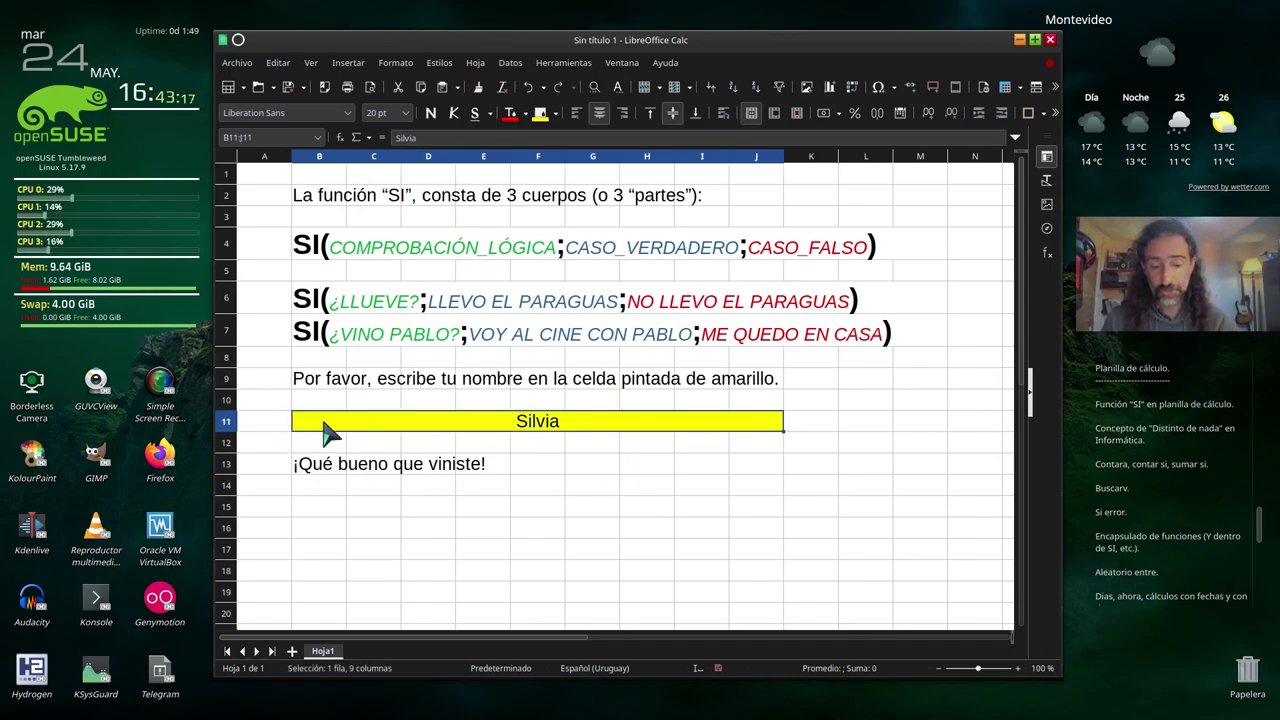
text(Omar)
key(Return)
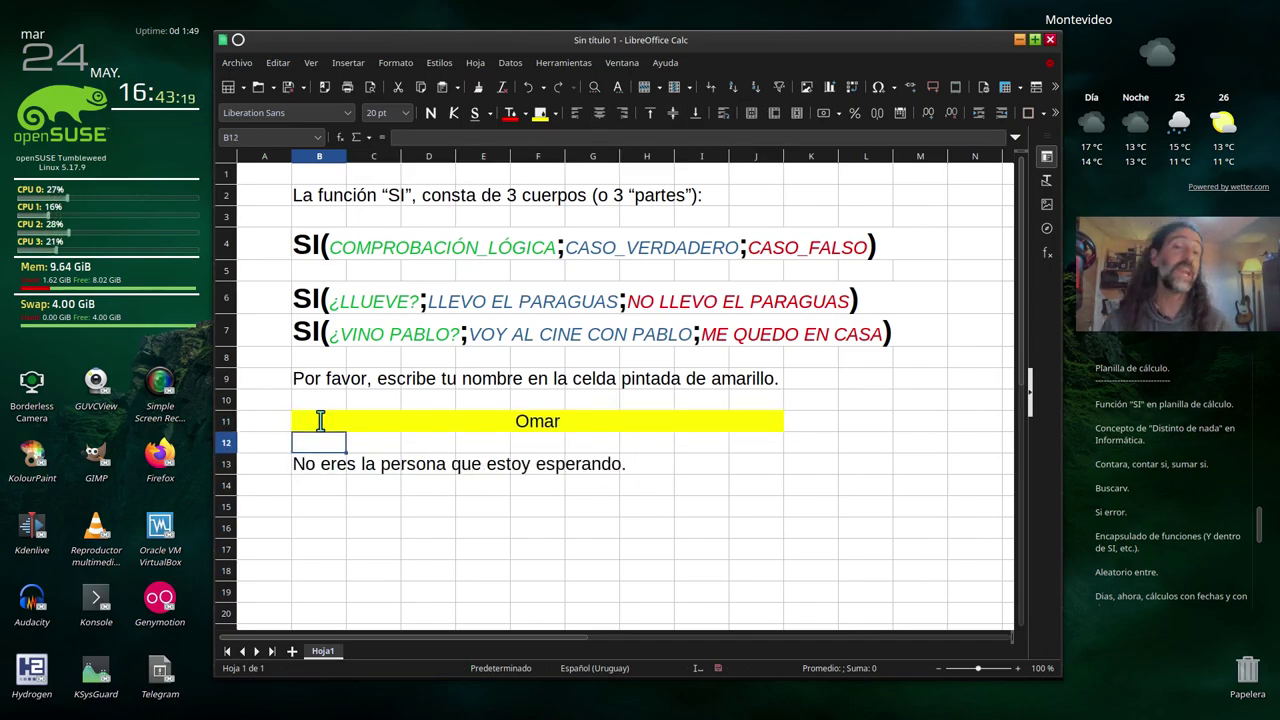
click(320, 420)
key(Delete)
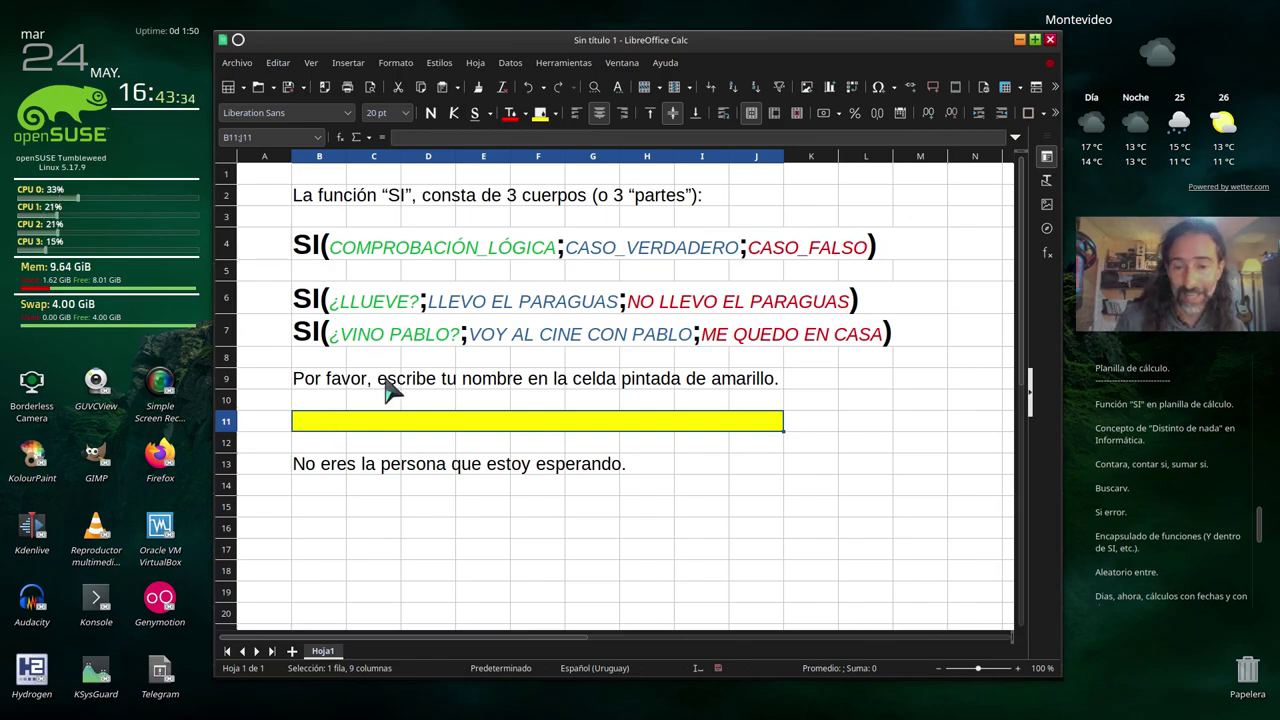
- Check B13's SI formula and change its message's font colour to light grey
click(320, 489)
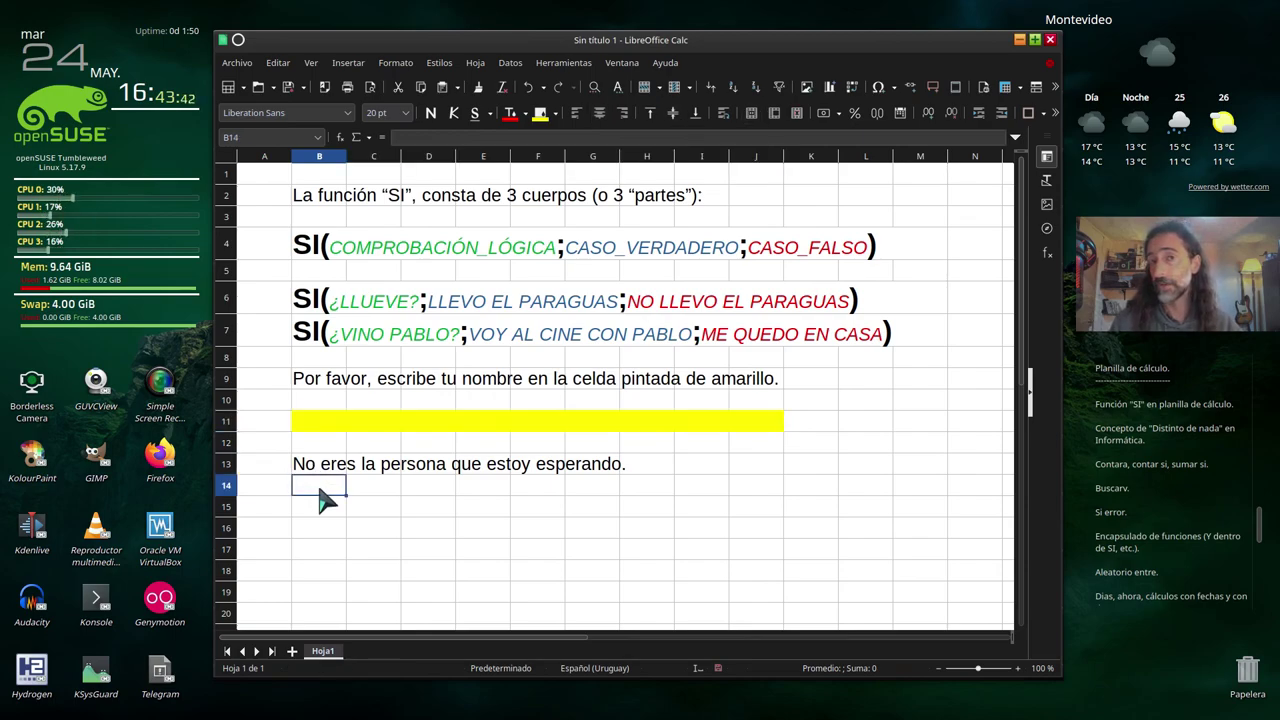
click(322, 470)
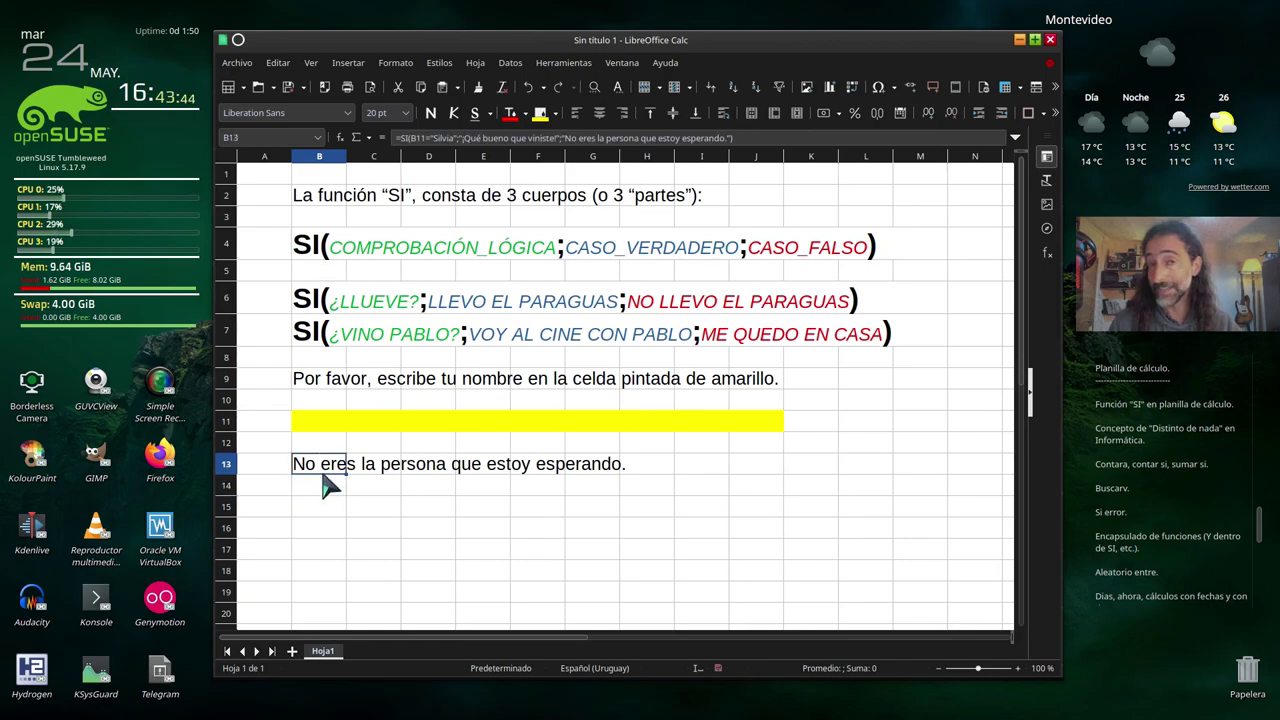
click(330, 485)
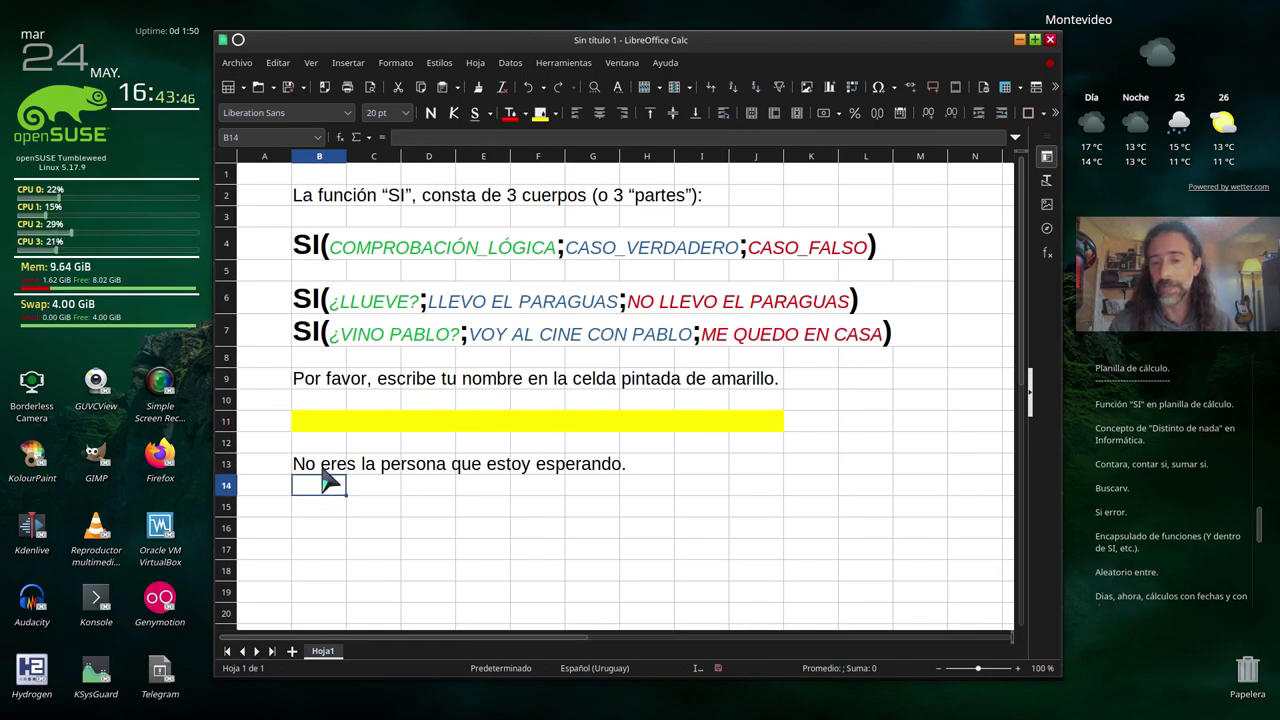
click(327, 470)
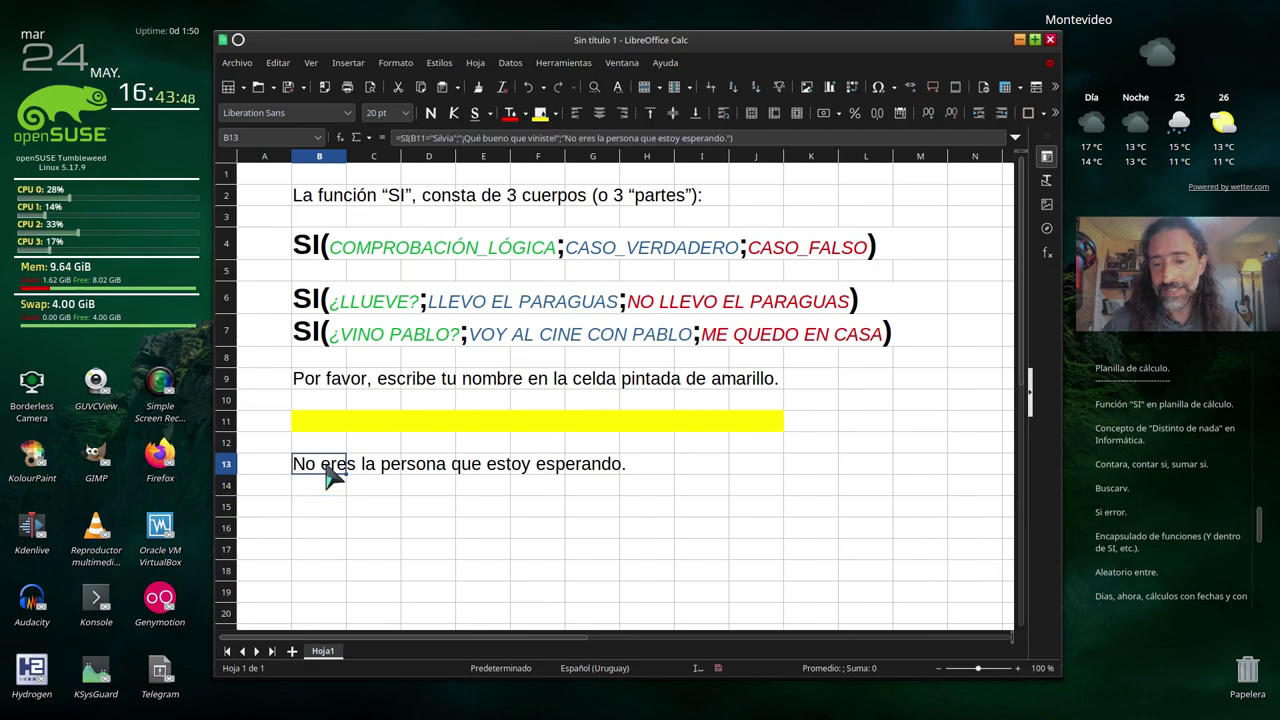
click(522, 114)
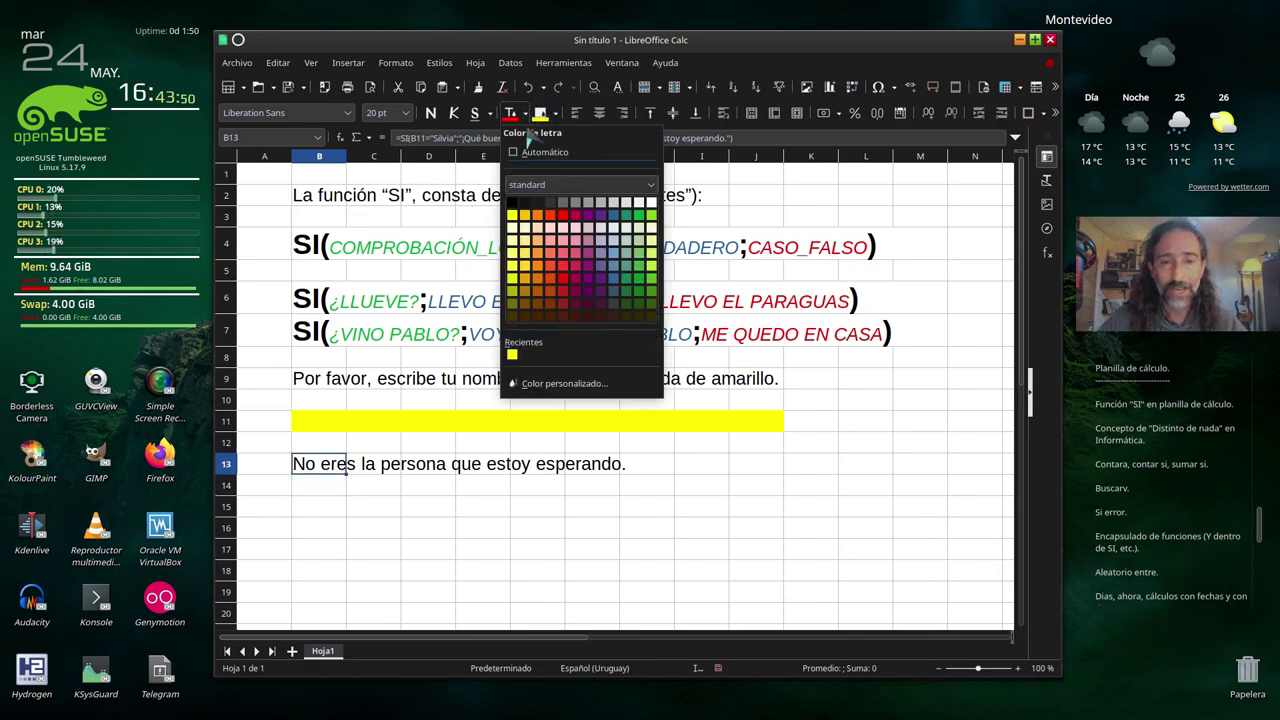
click(585, 202)
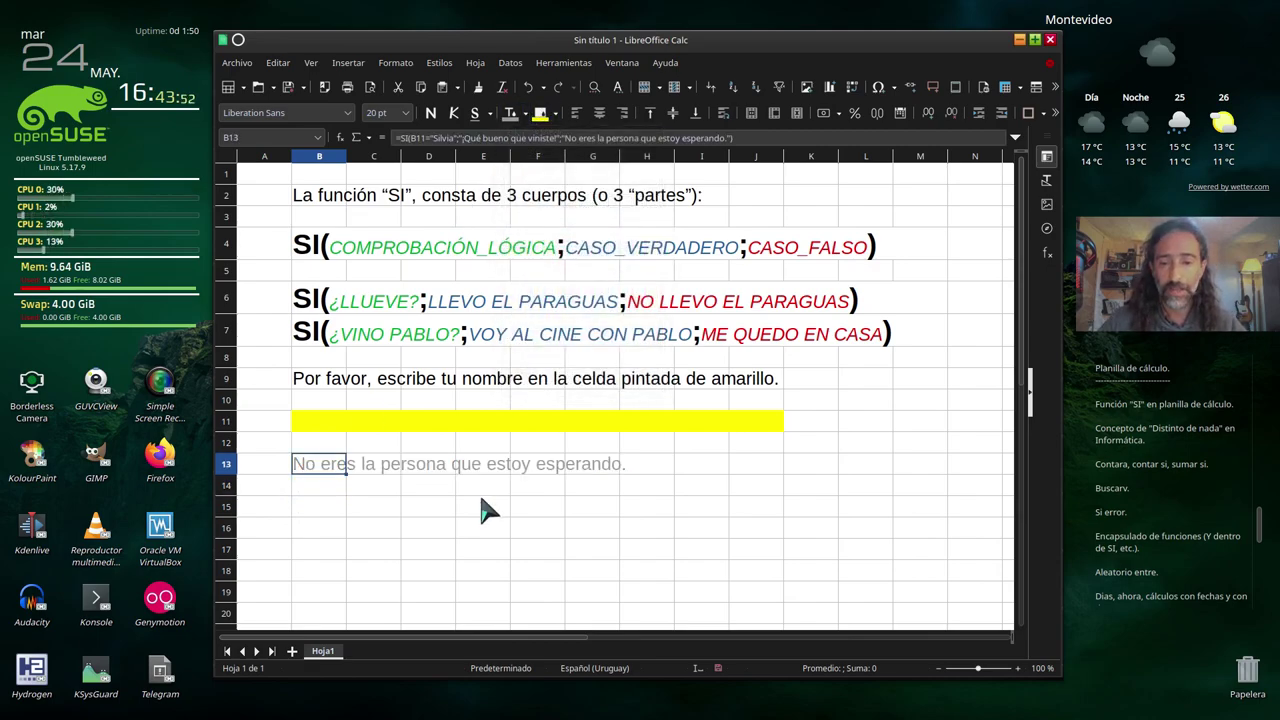
click(482, 500)
click(319, 490)
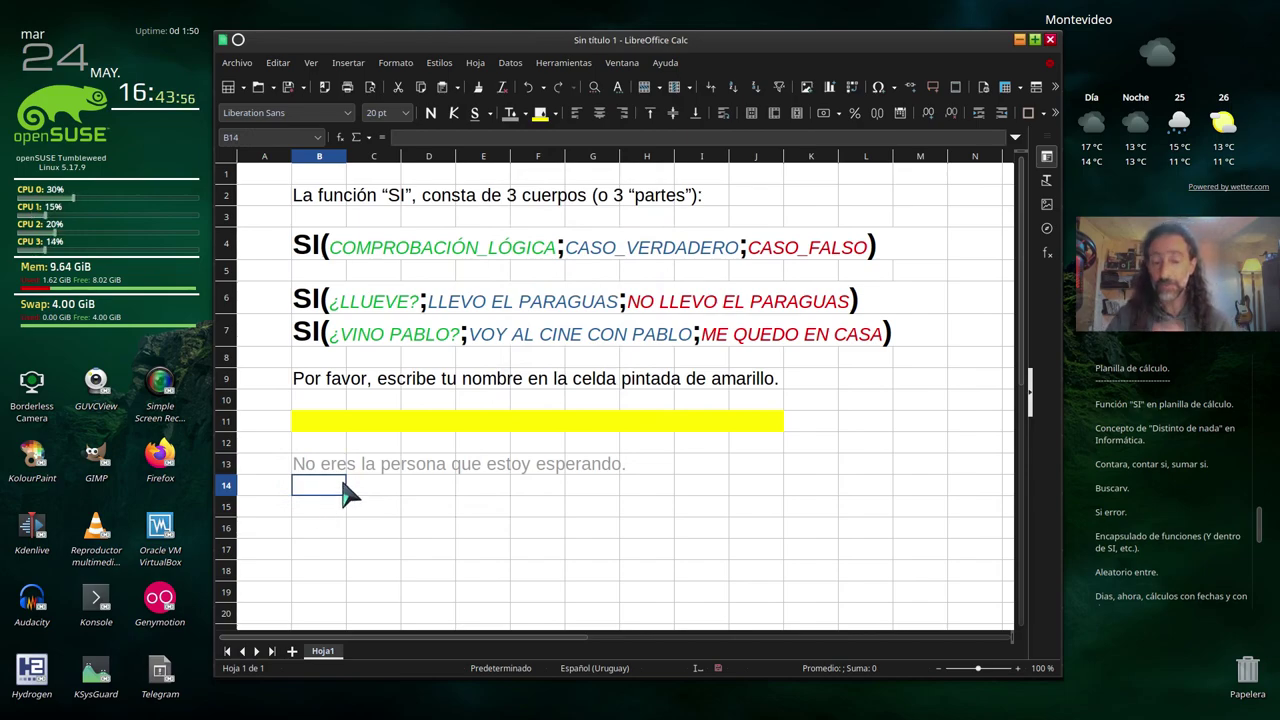
- Start B14's formula as =si(B11<>""; referencing the yellow cell
text(=si)
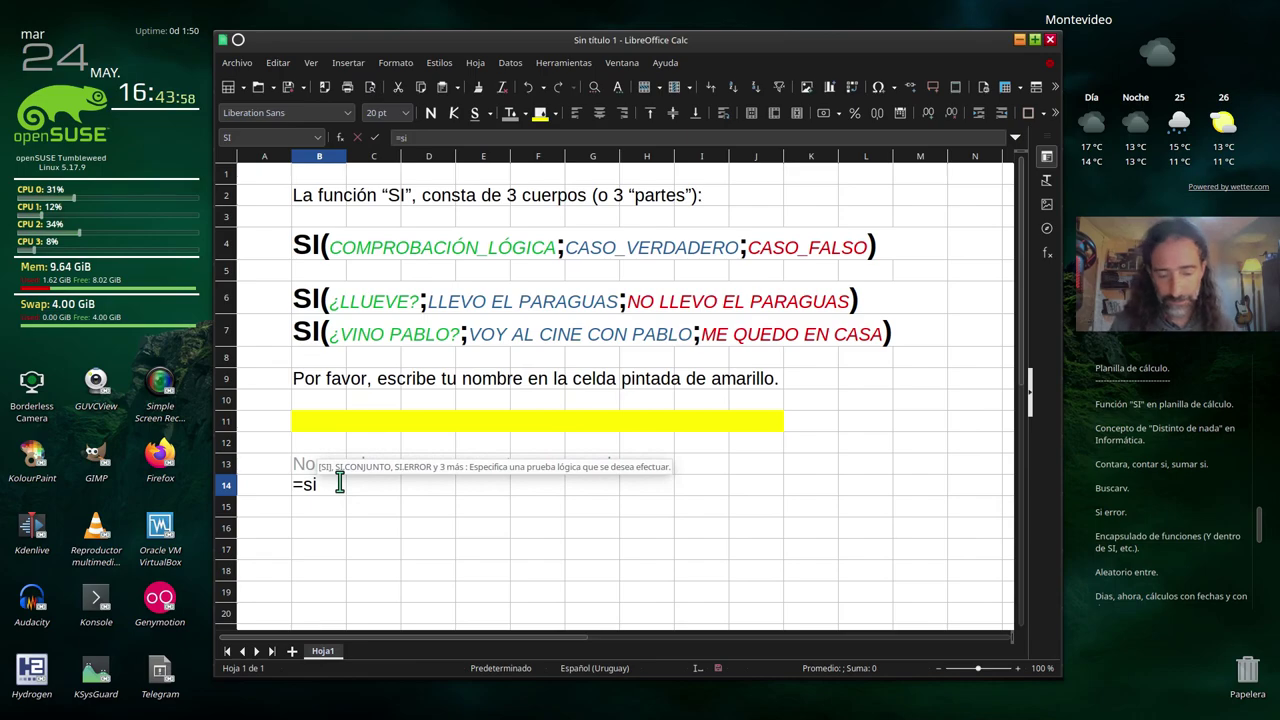
text(()
click(360, 421)
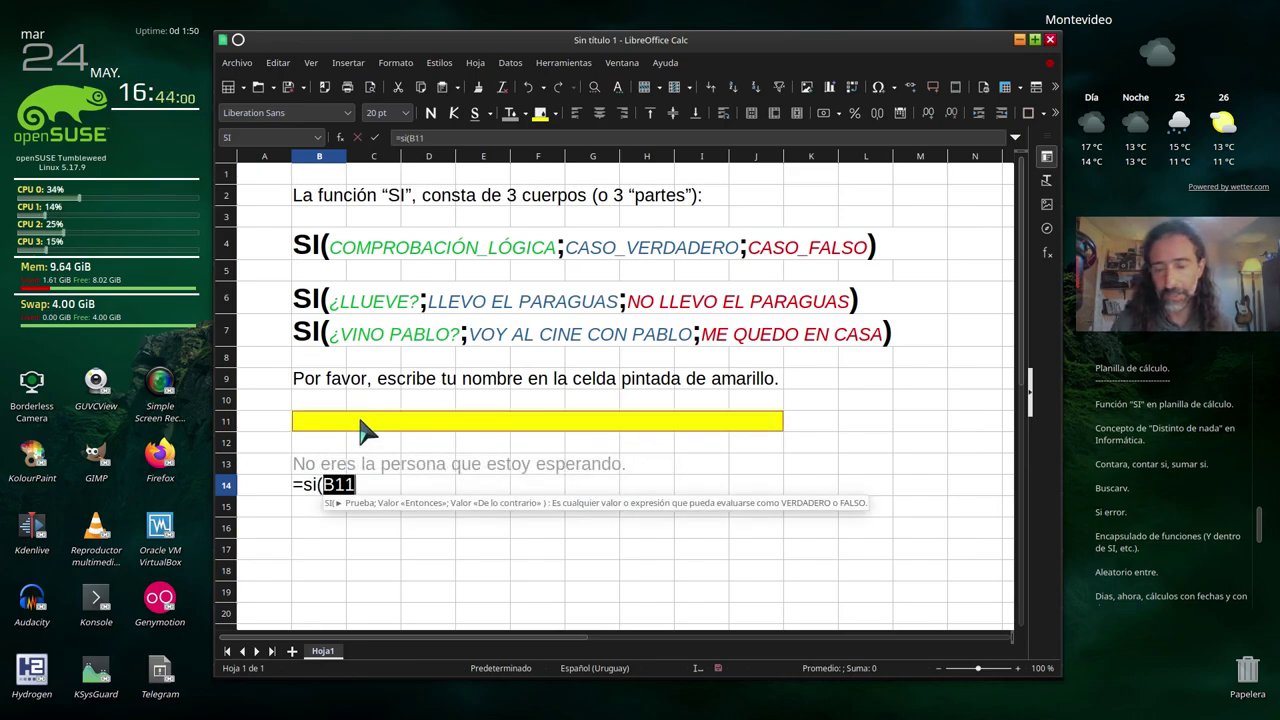
text(<>"")
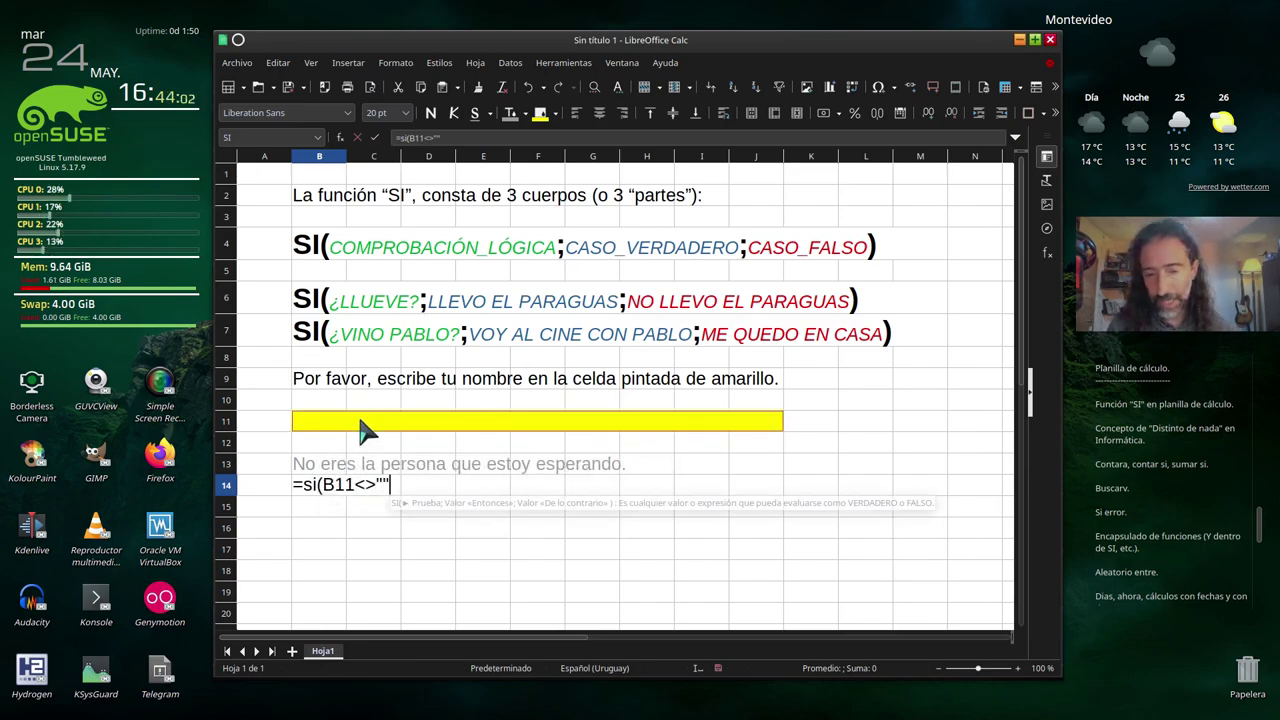
text(;)
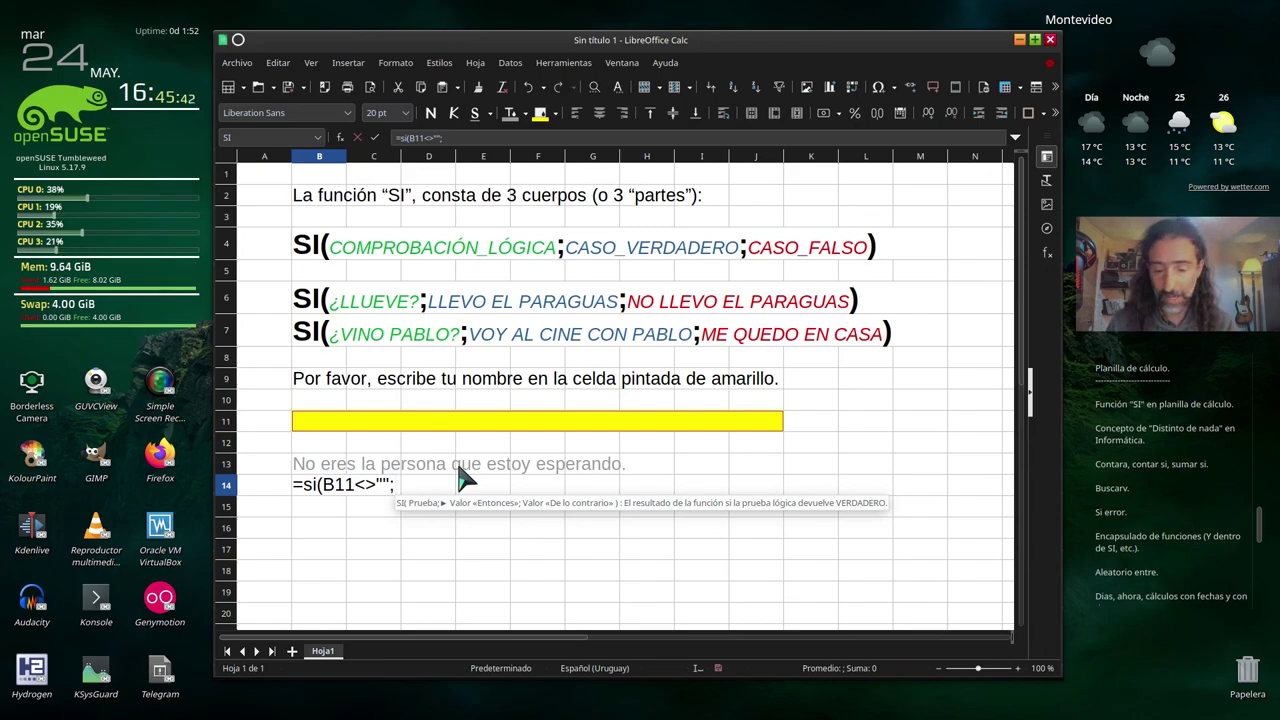
- Nest an inner SI testing B11="Silvia" with '¡Qué bueno que estés acá!' and 'No eres la persona a quien espero.'
text(si)
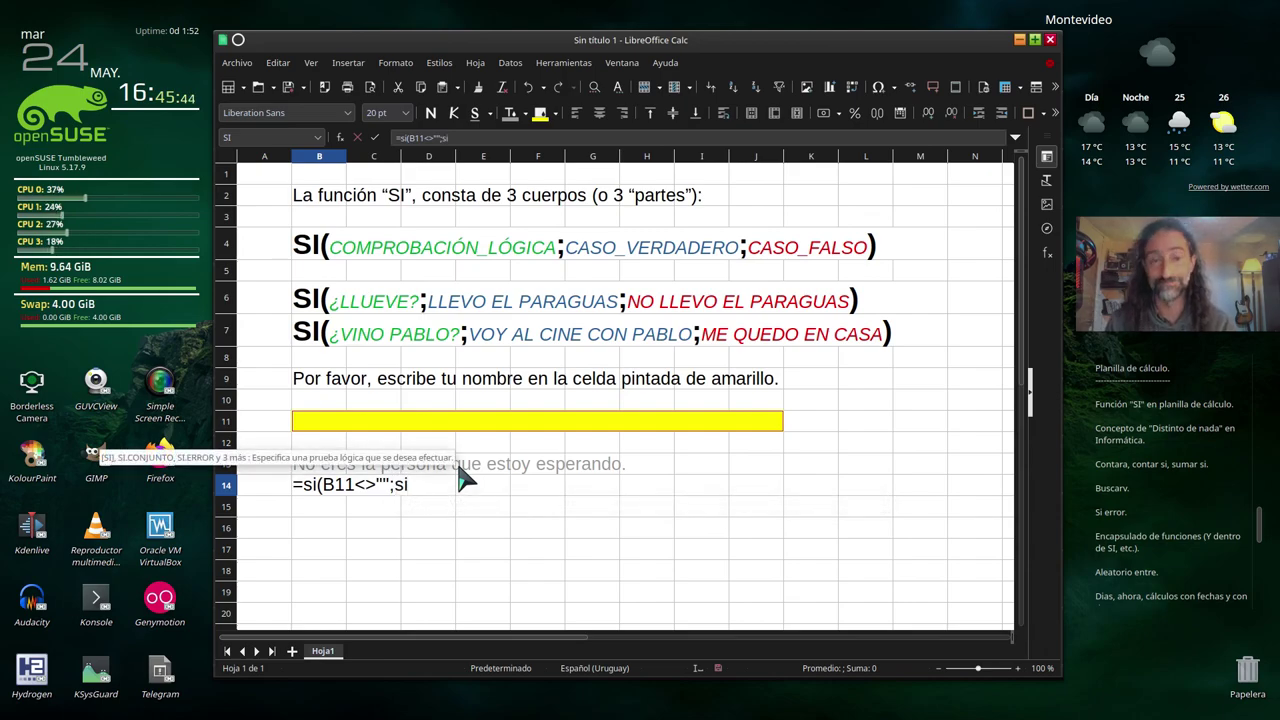
text(()
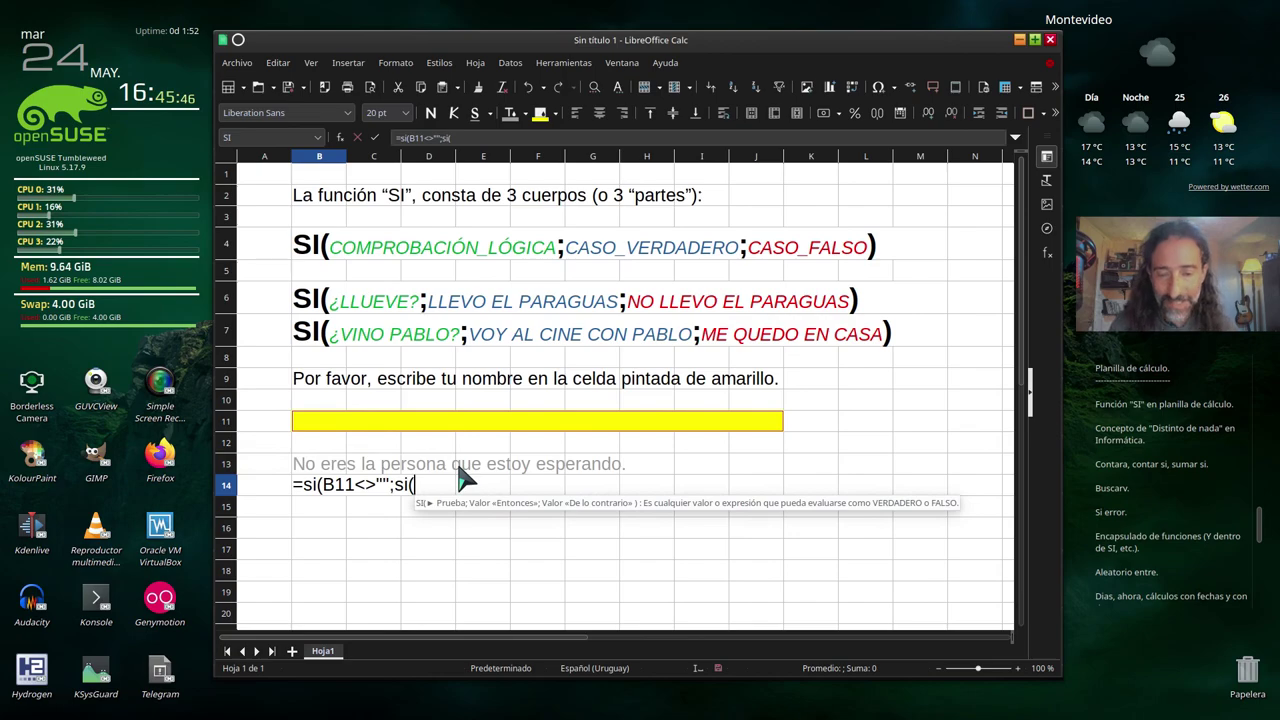
click(418, 422)
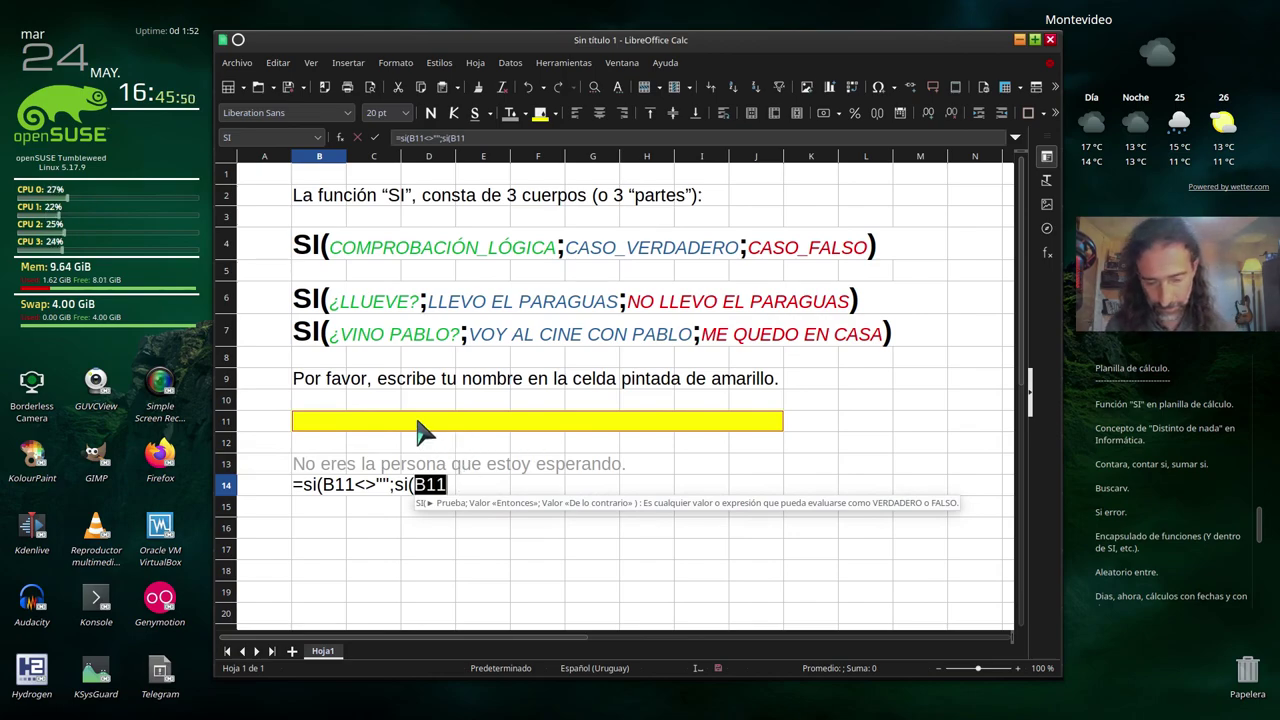
text(="Si)
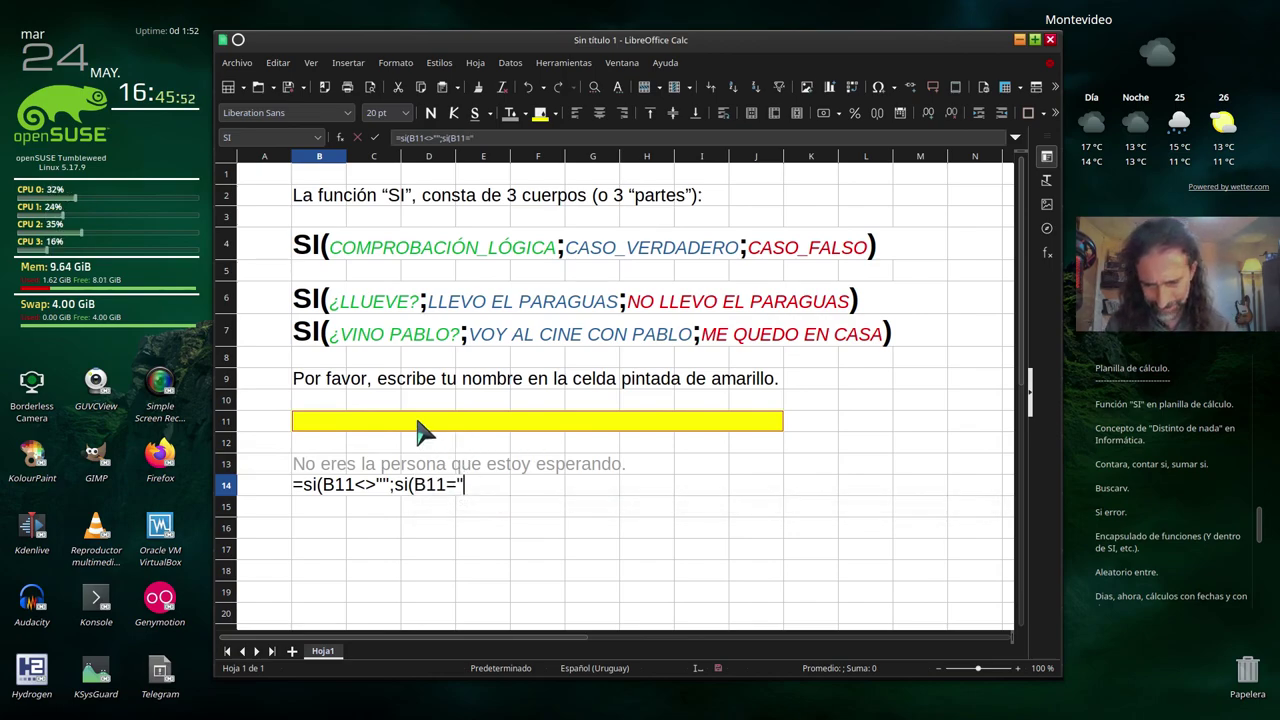
text(lvia)
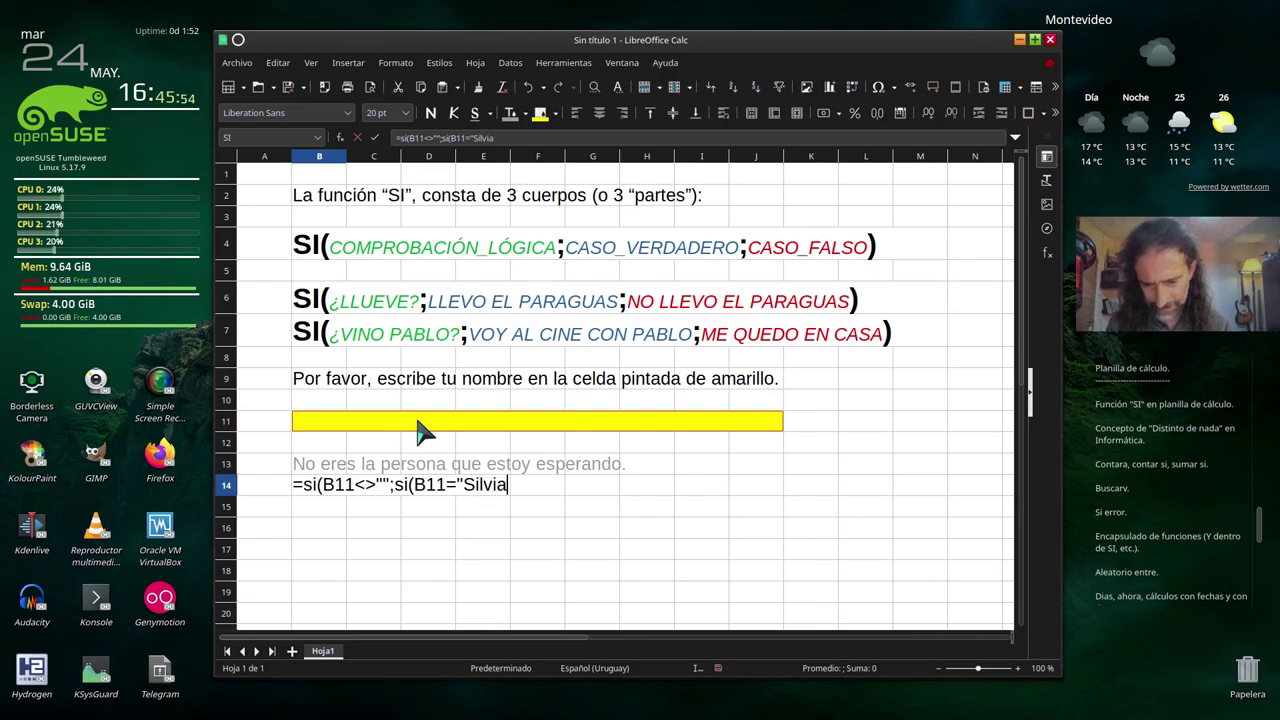
text(";)
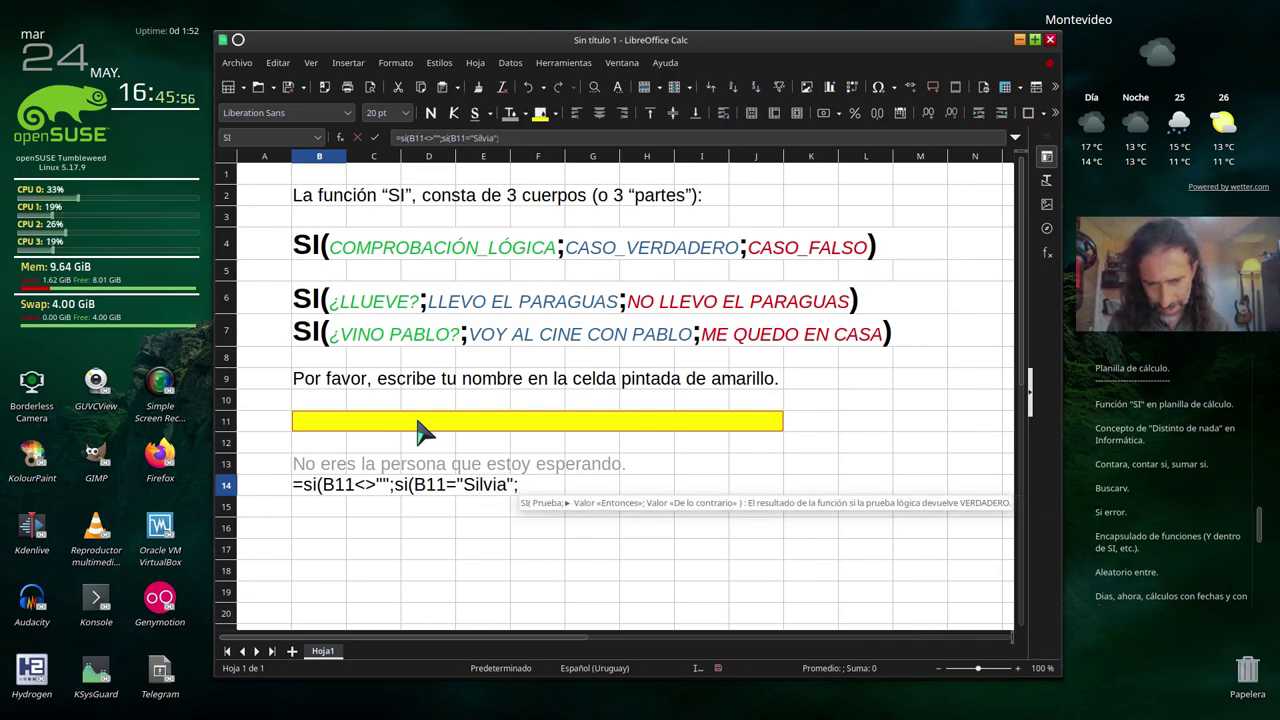
text(")
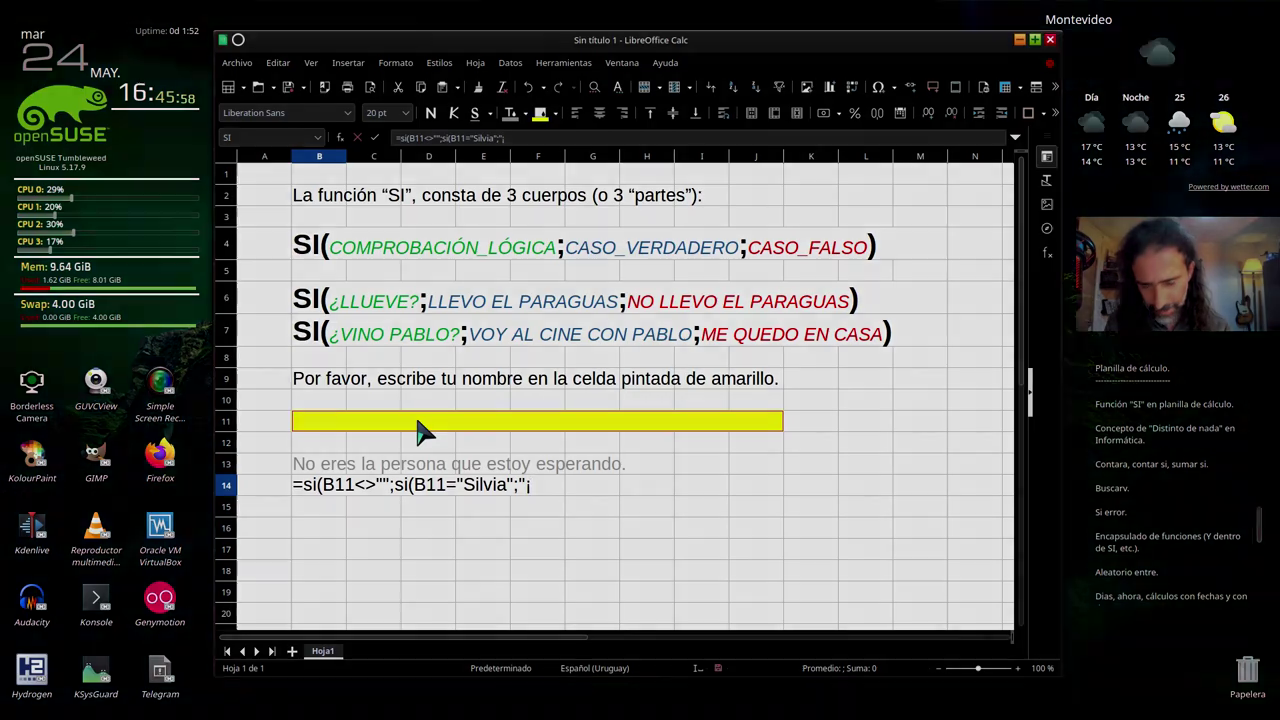
text(¡Qué bueno que)
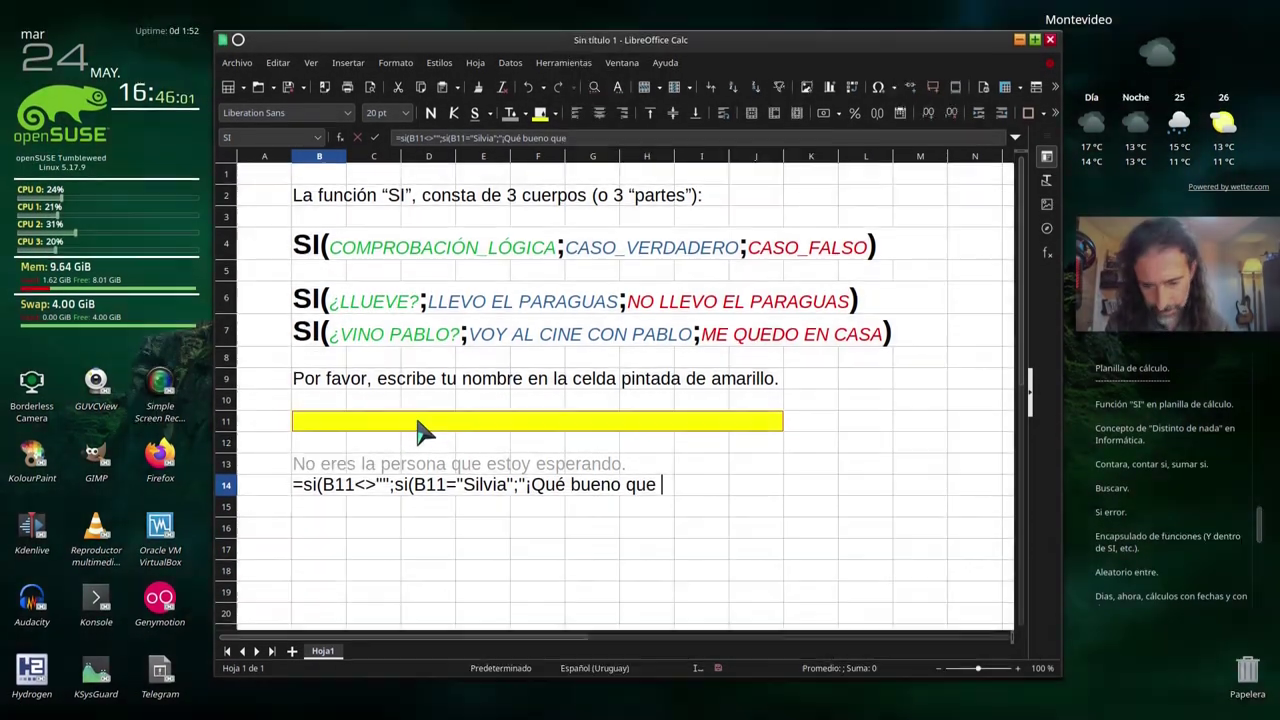
text( estés a)
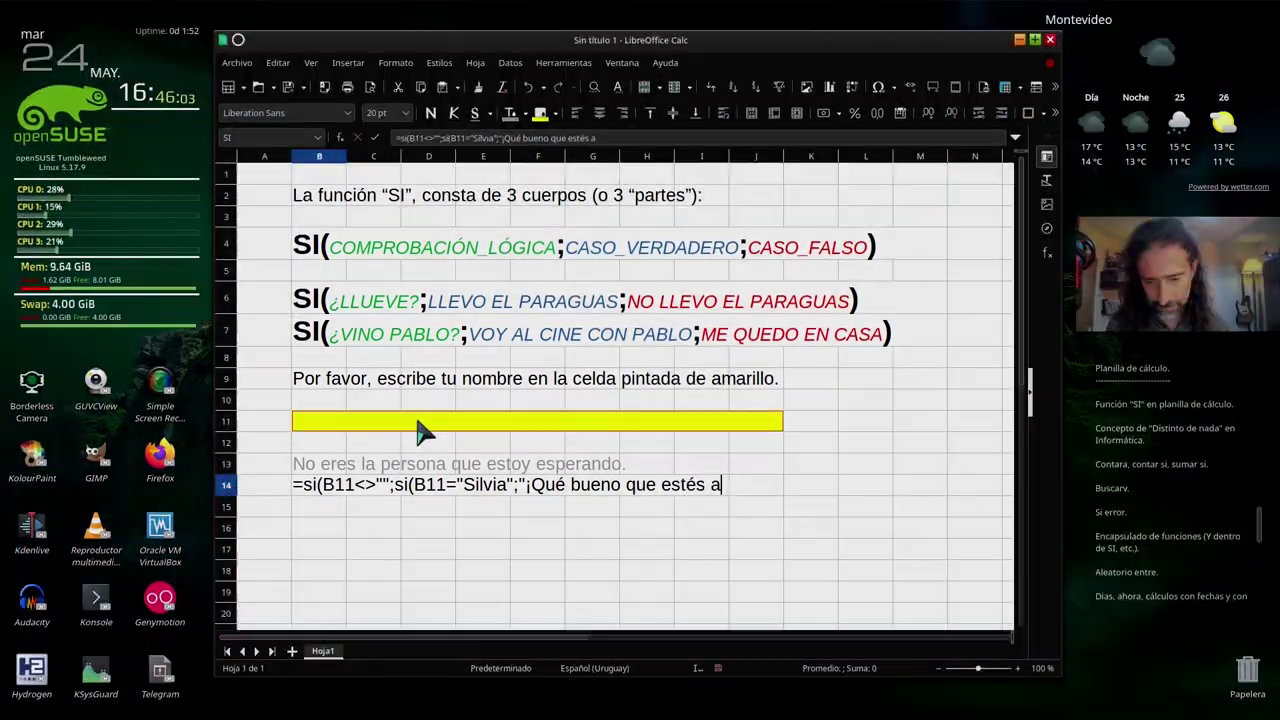
text(cá!)
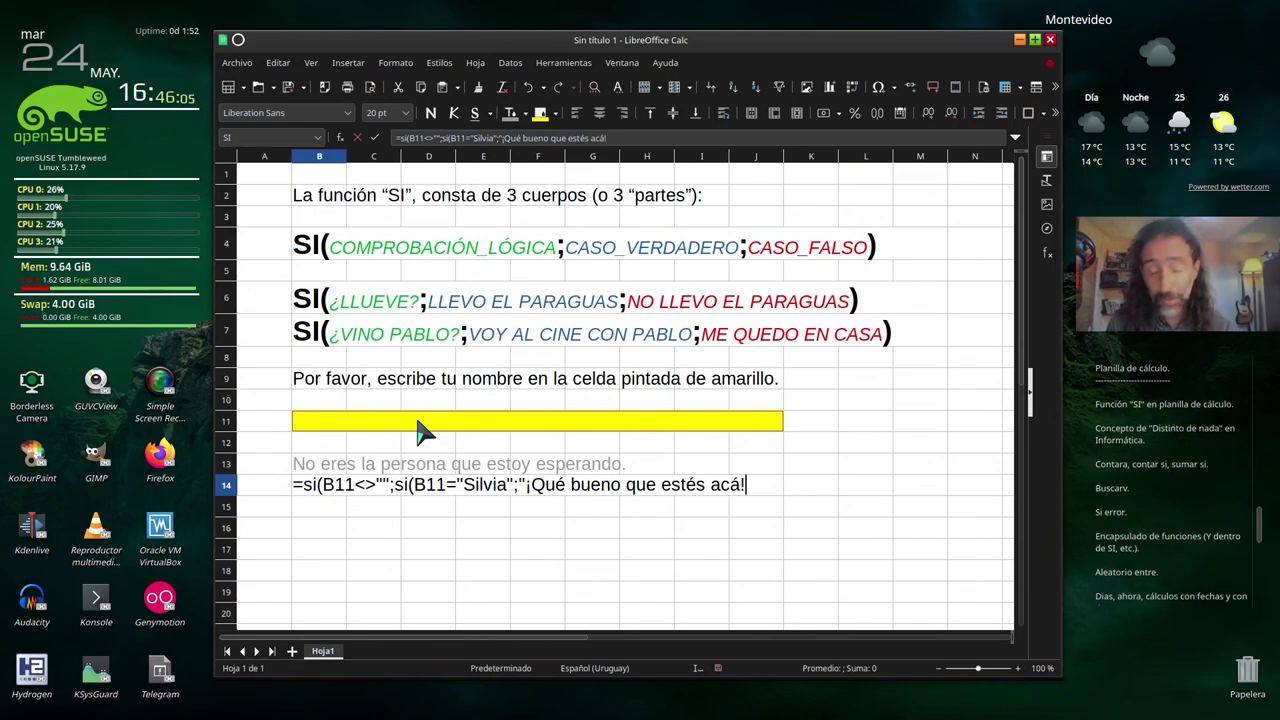
text(")
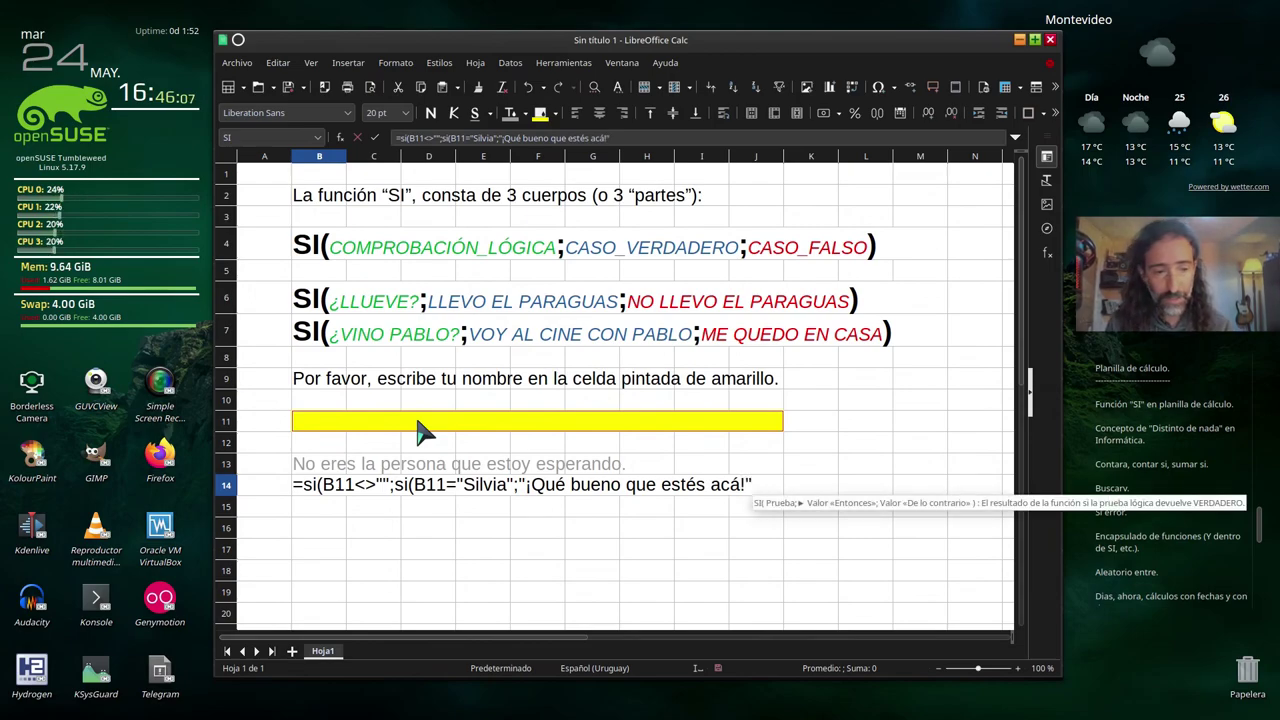
text(;")
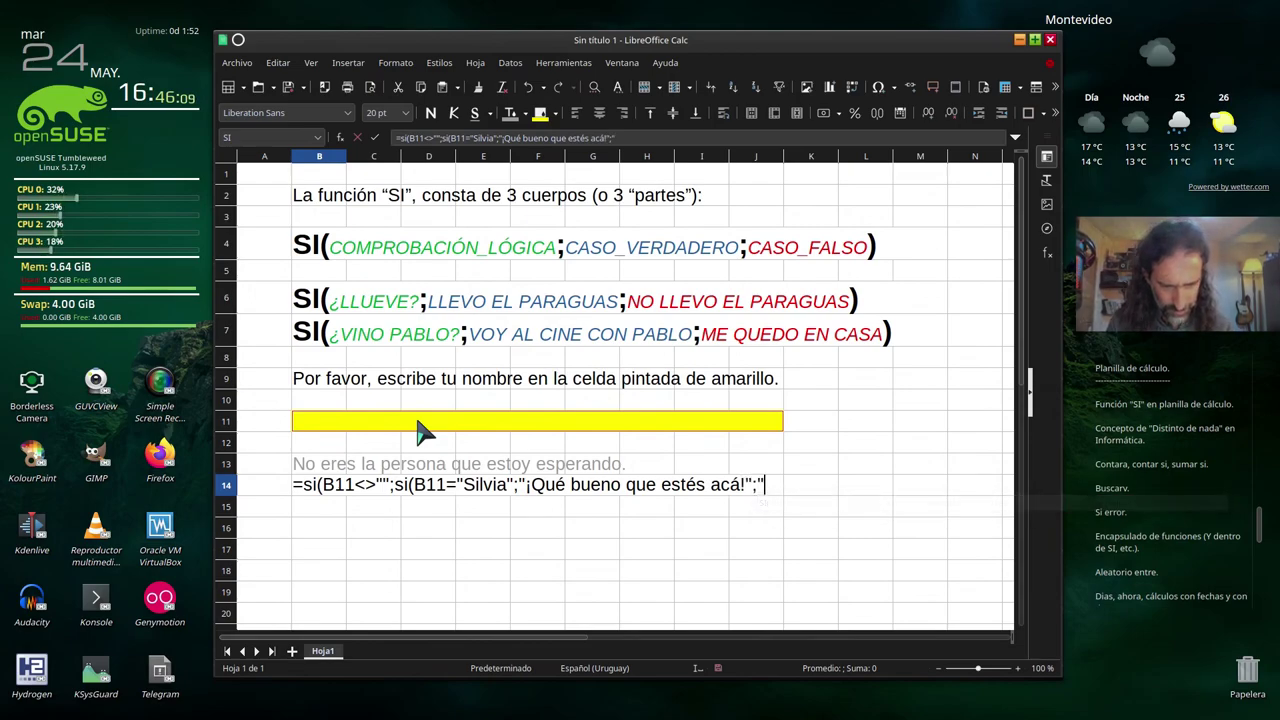
text(No eres)
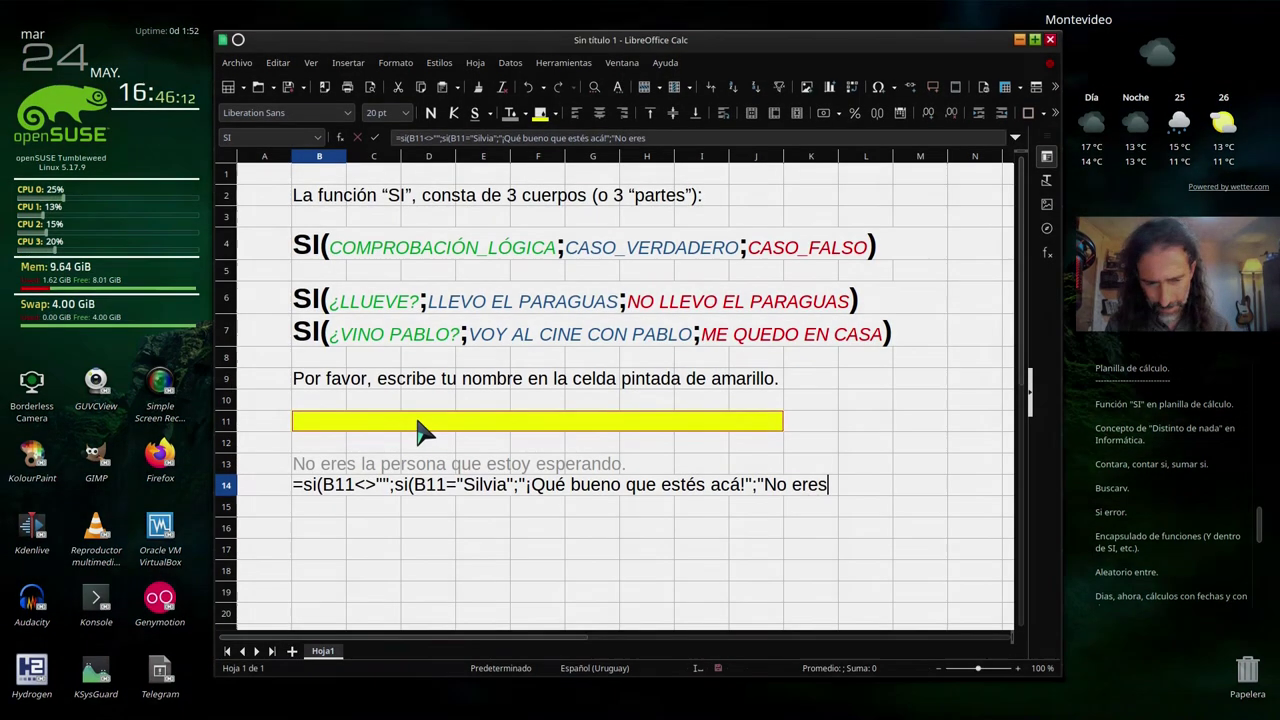
text( la persona)
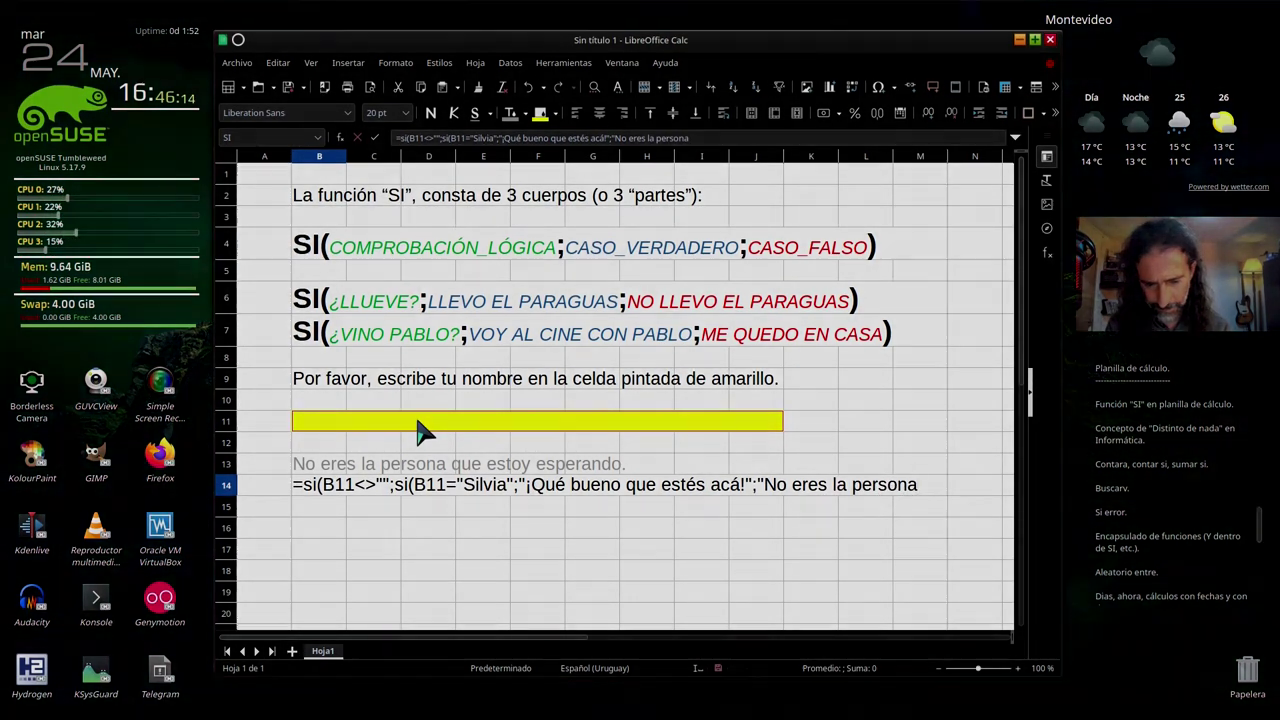
text( a quien)
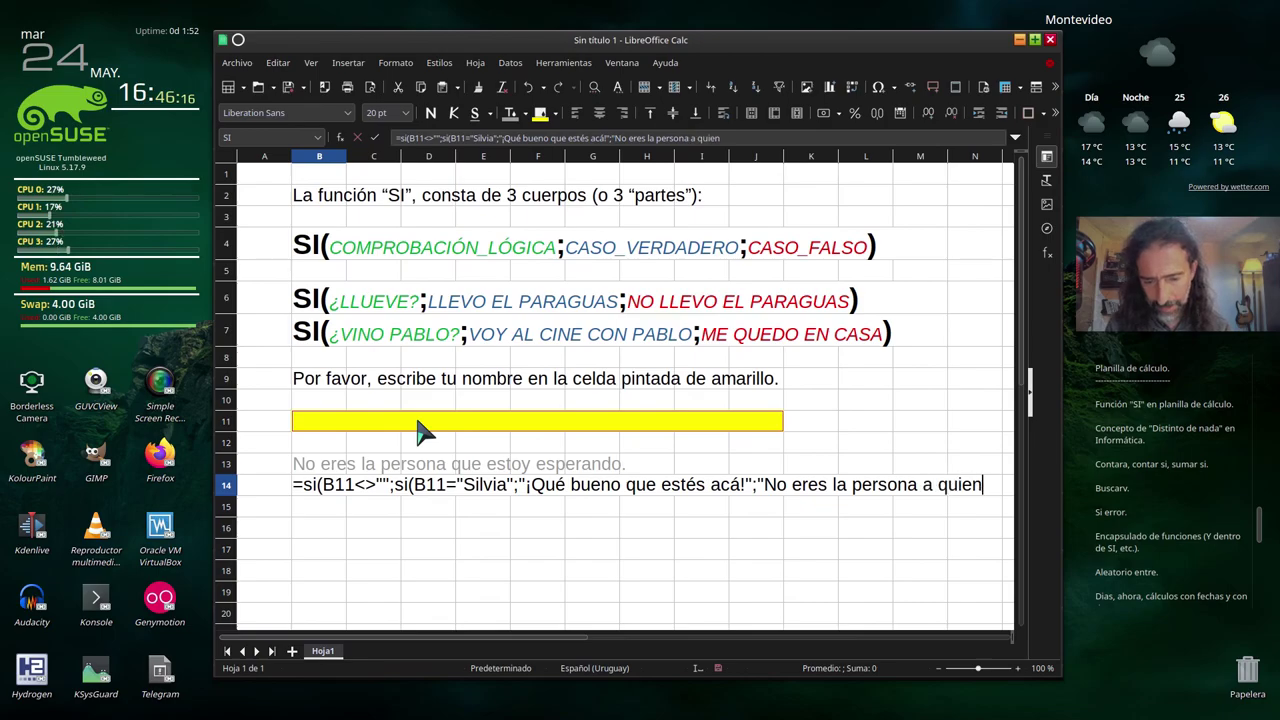
text( espero)
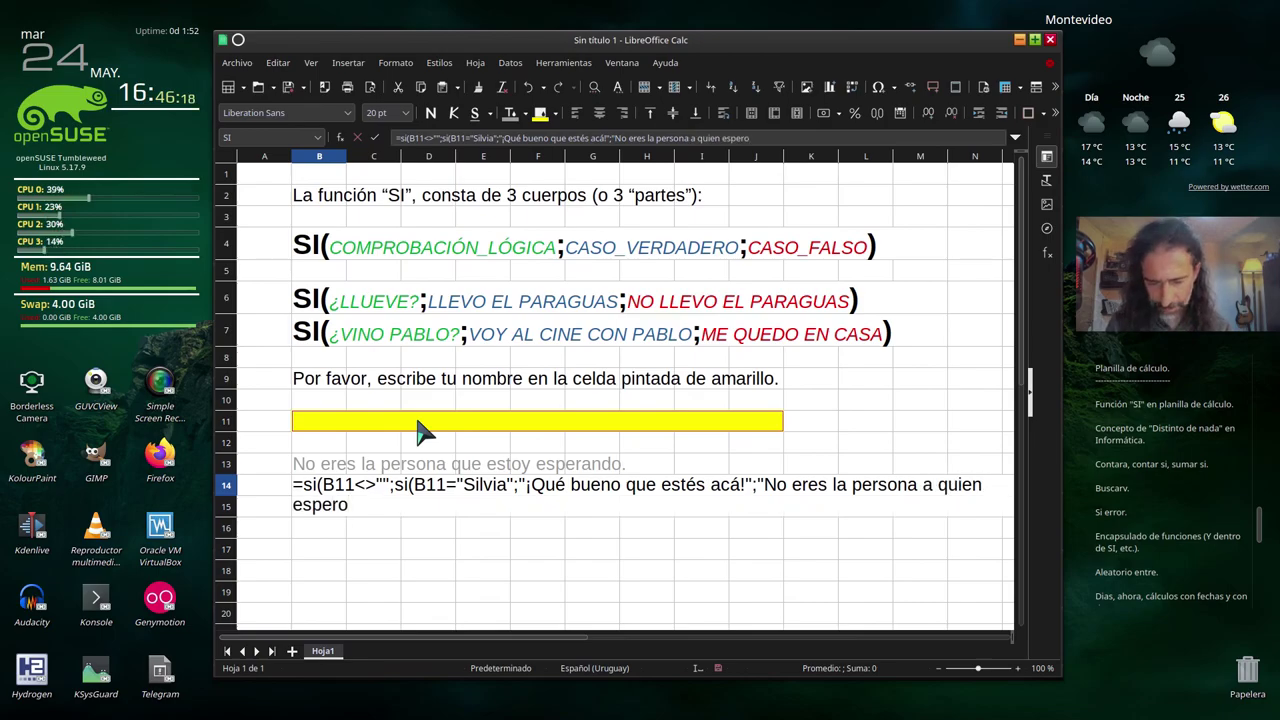
text(.")
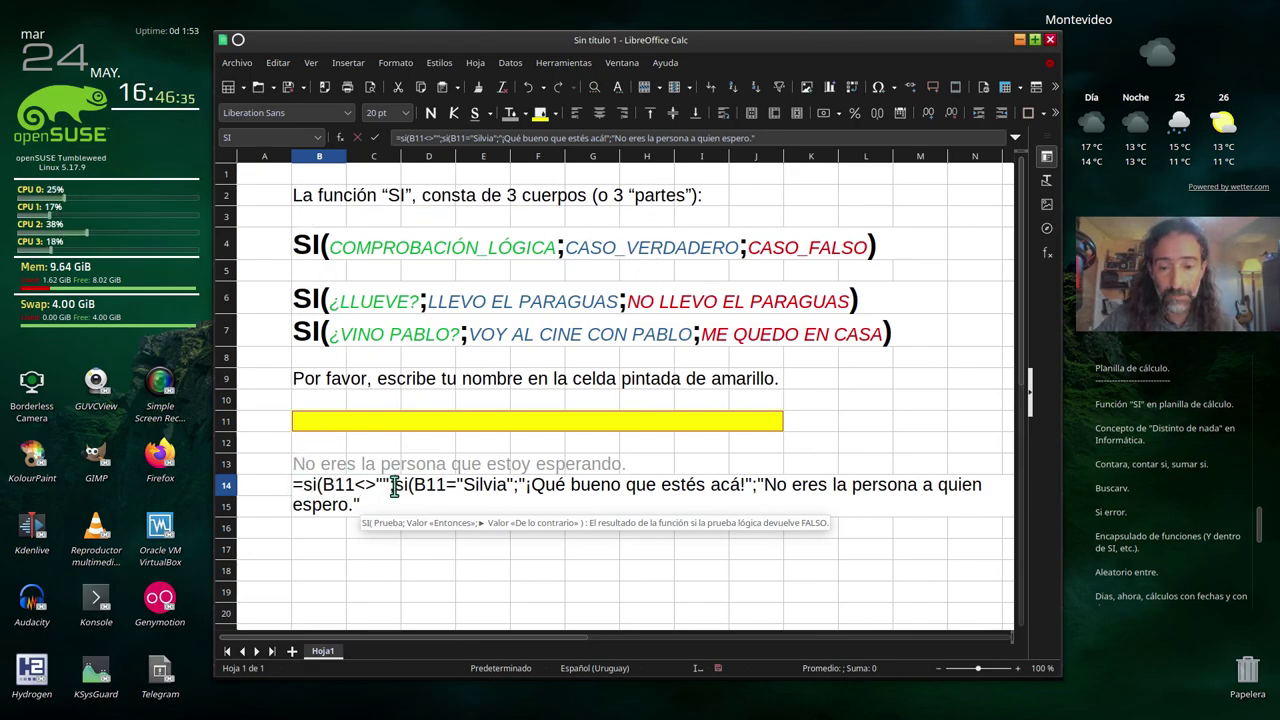
drag(395, 486, 408, 505)
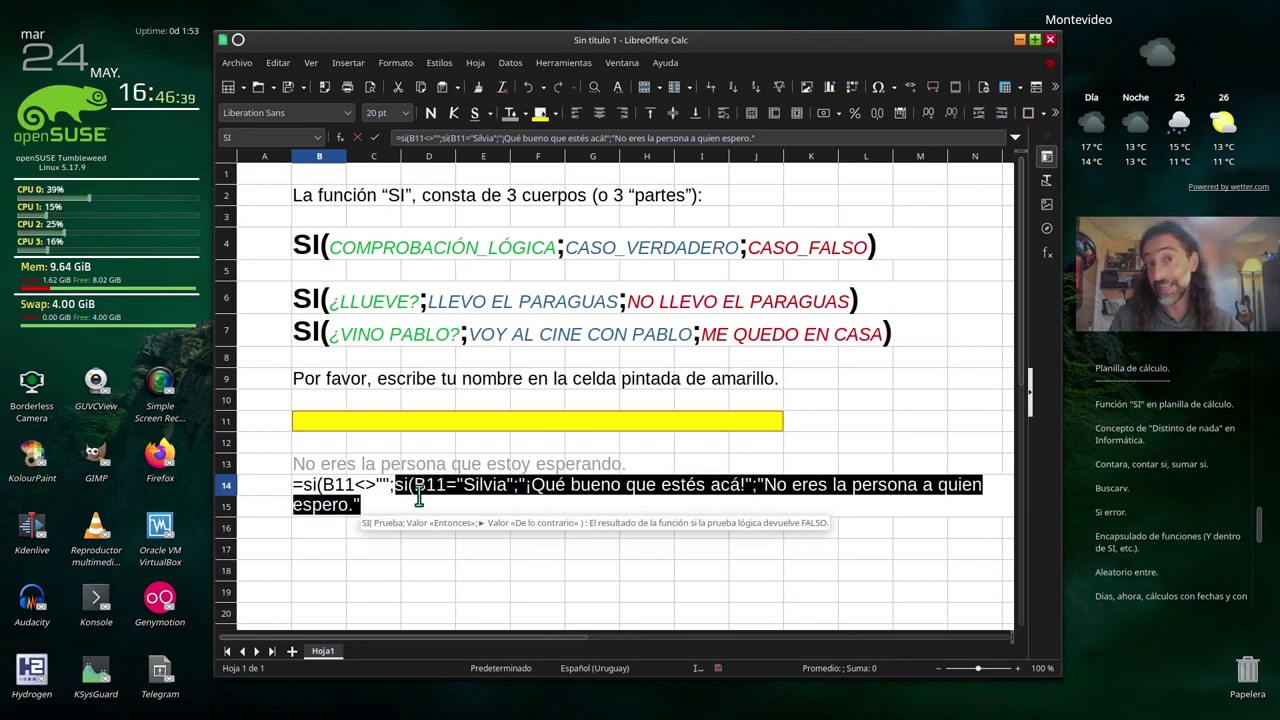
click(380, 505)
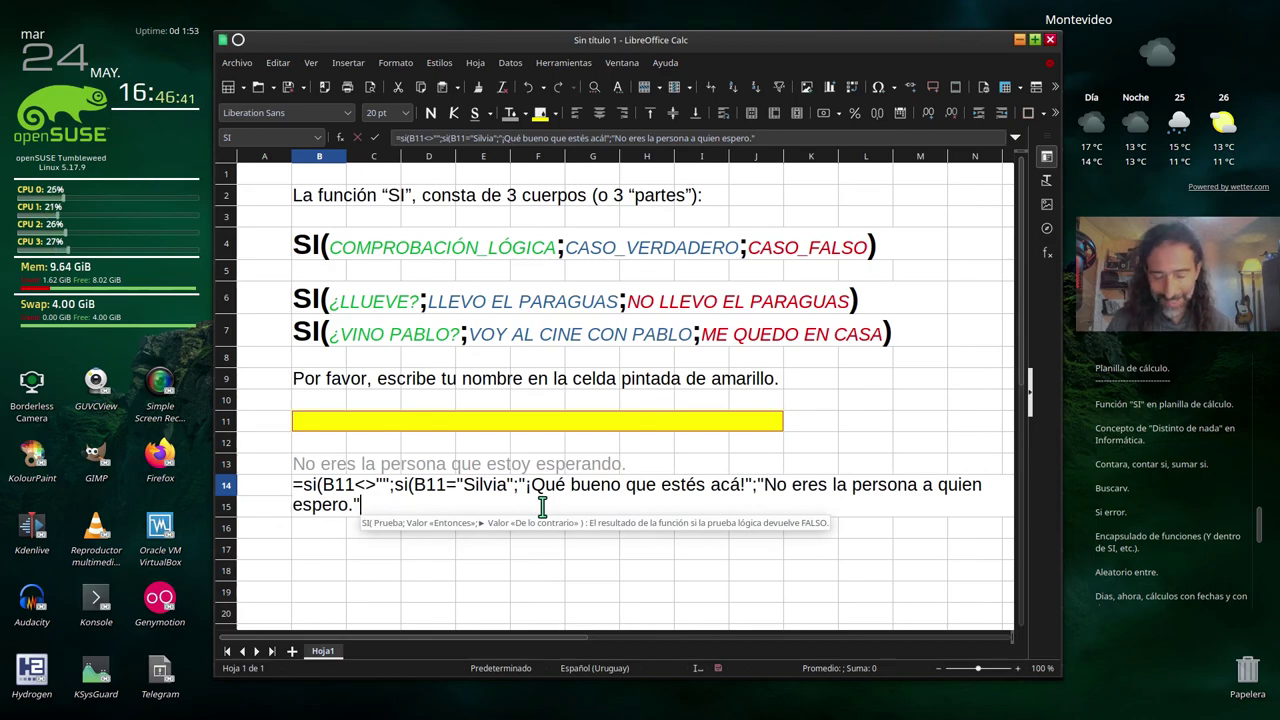
text())
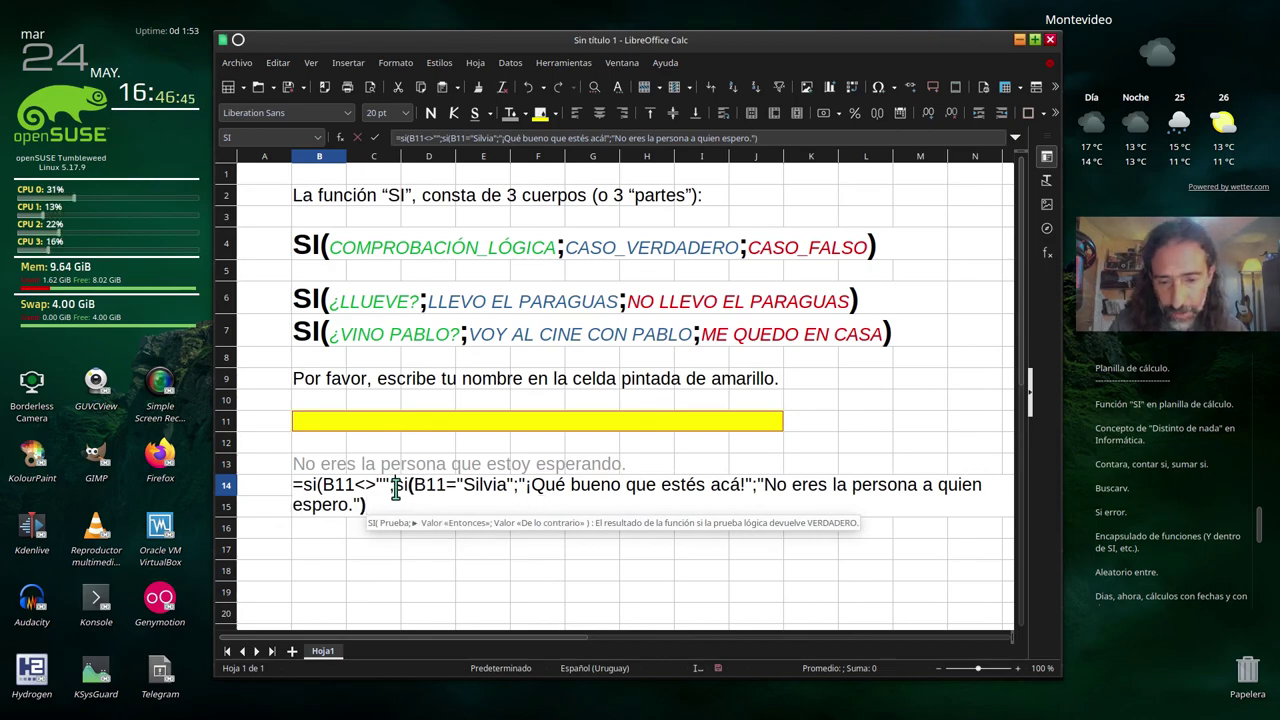
- Add the outer fallback 'Debes escribir tu nombre en la celda amarilla.' and confirm the formula
drag(395, 487, 394, 506)
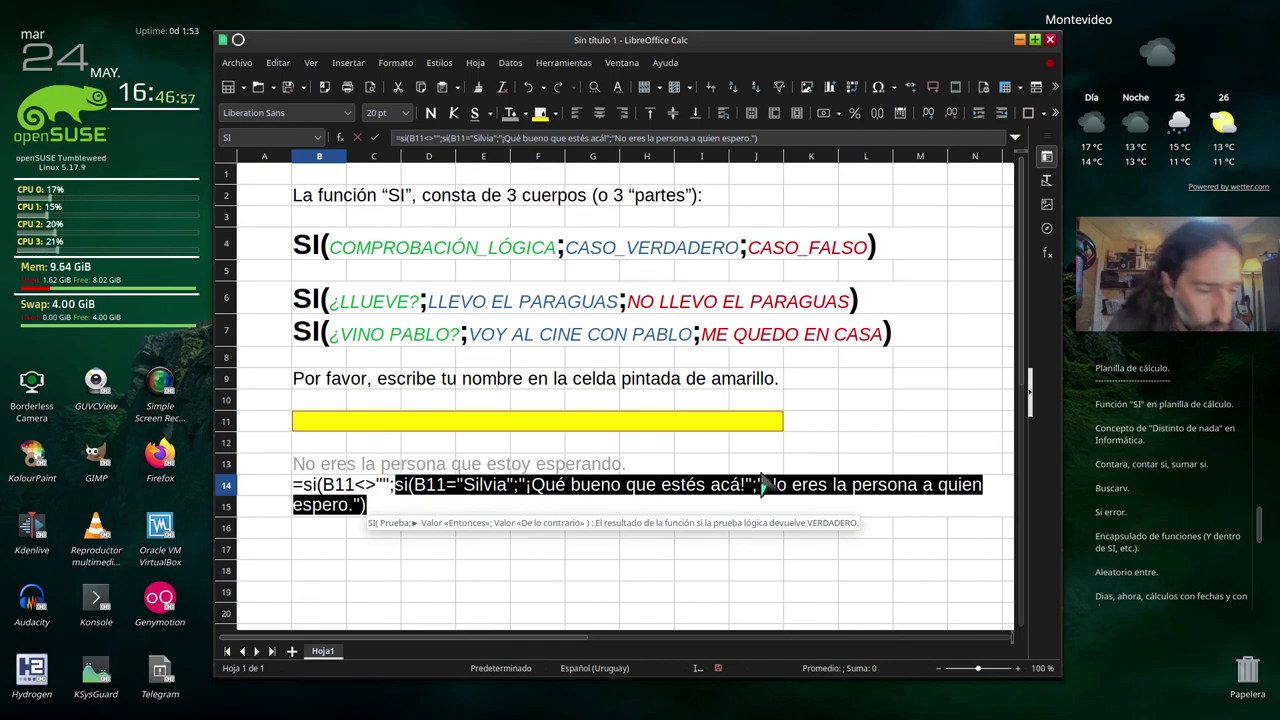
click(405, 513)
text(;)
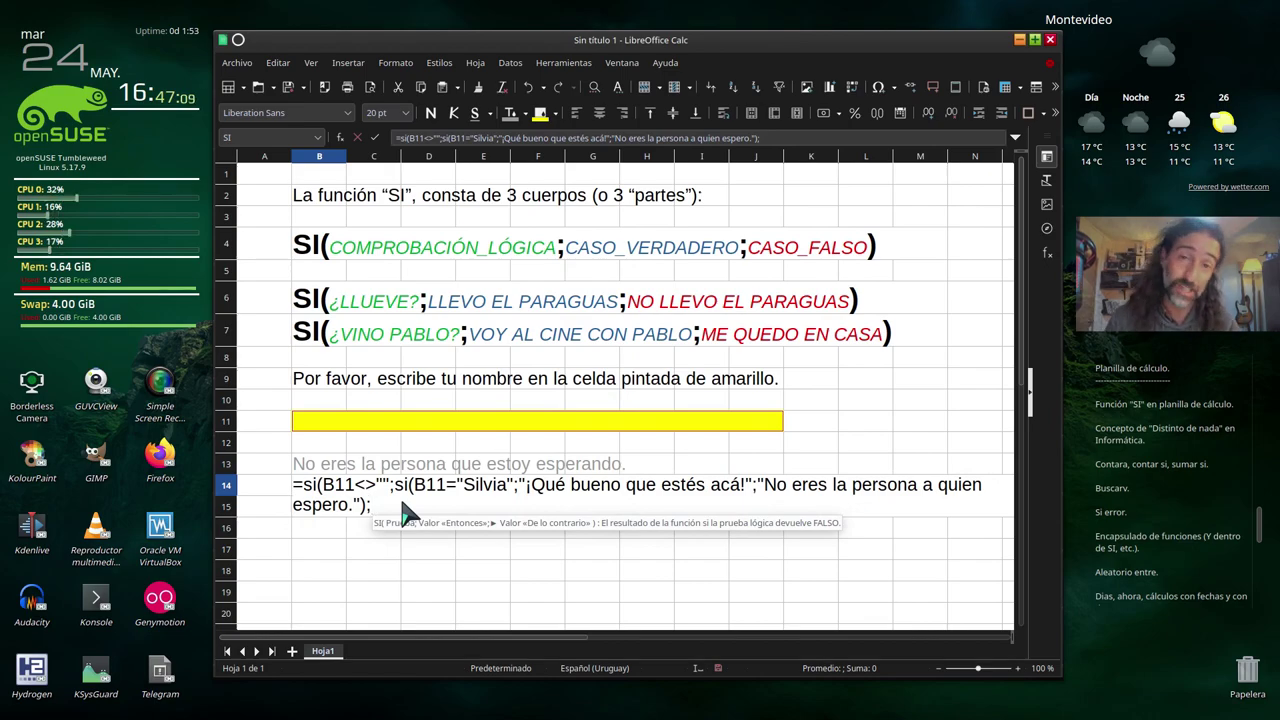
text(")
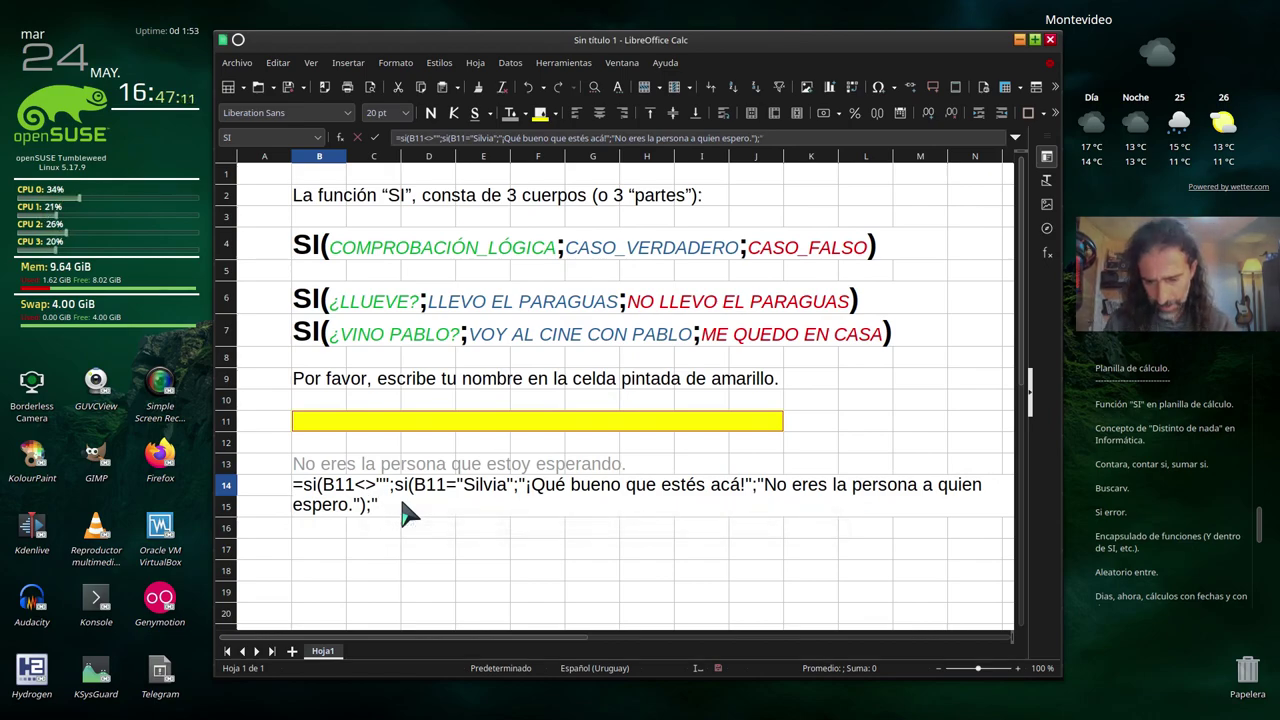
text(Debes escri)
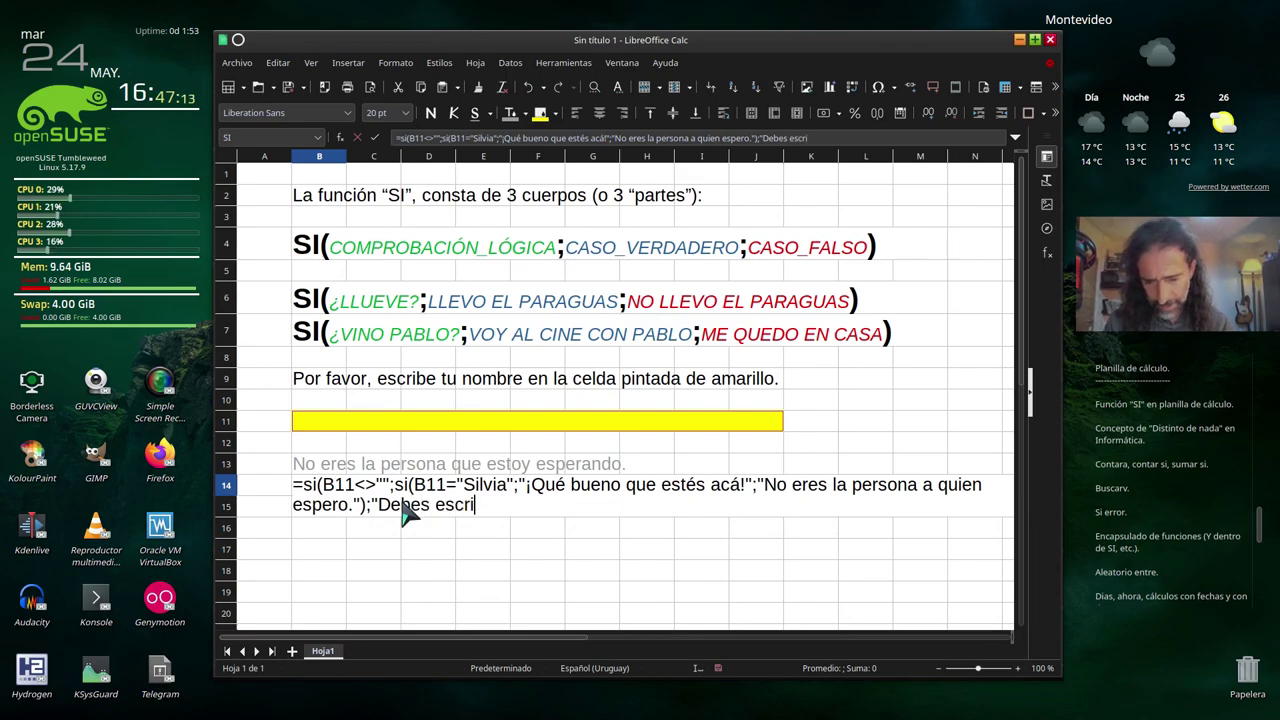
text(bi)
text(r tu nombr)
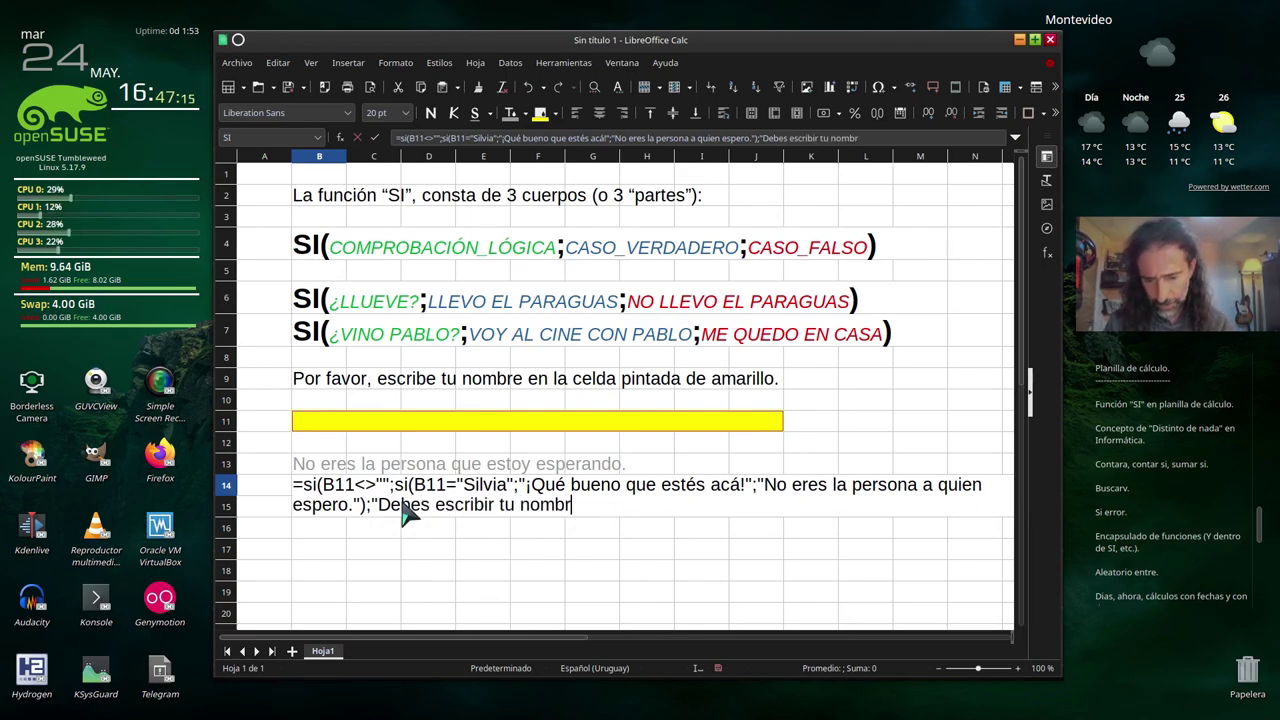
text(e en el re)
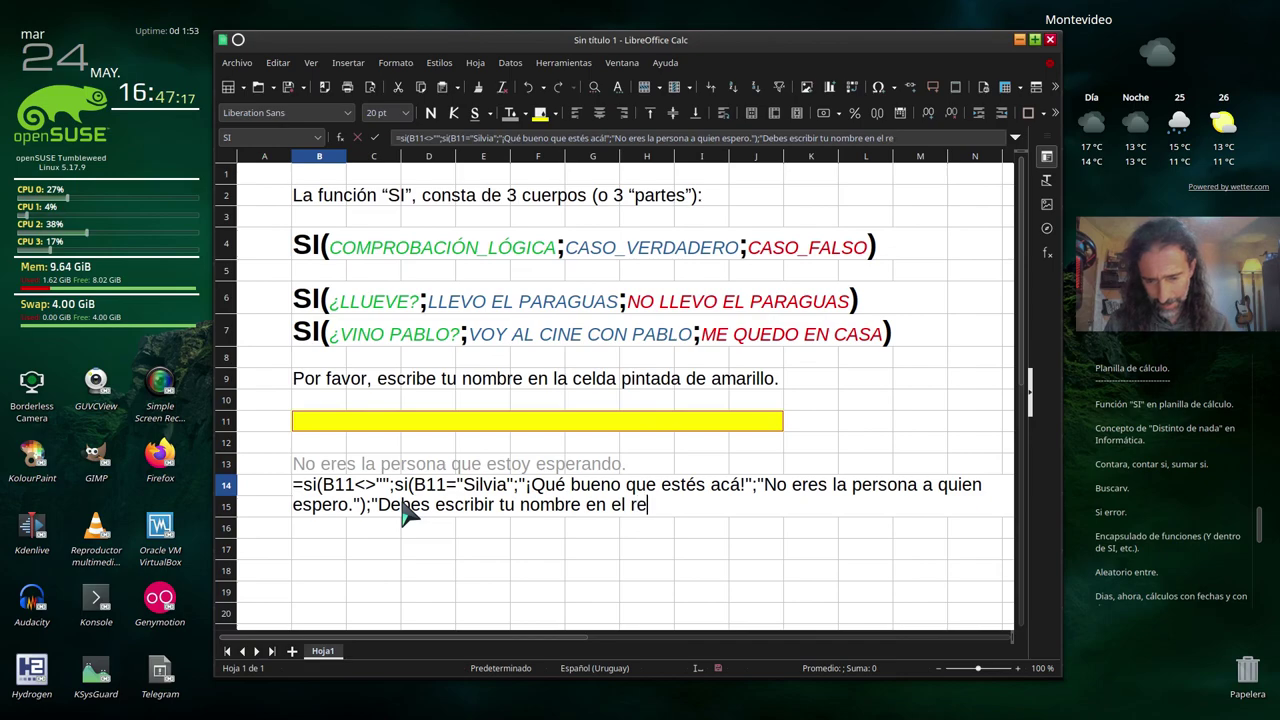
text(ct)
key(BackSpace)
key(BackSpace)
key(BackSpace)
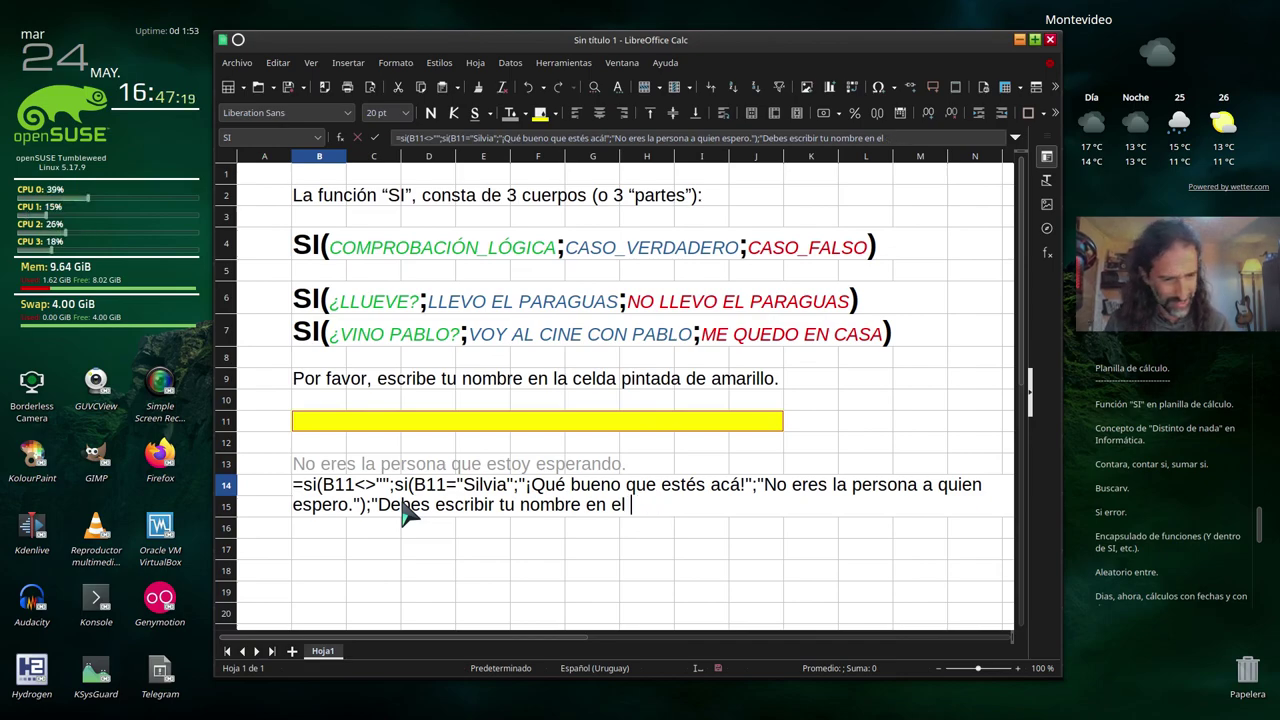
text(la celda amarilla.)
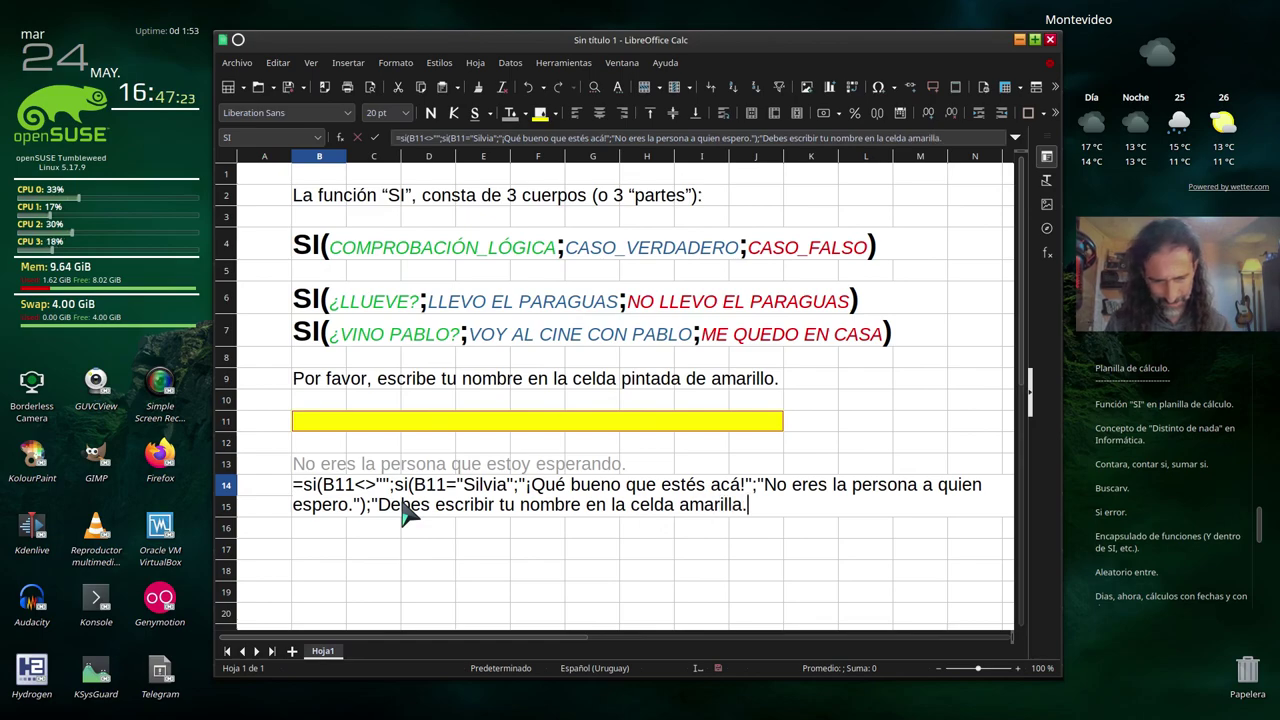
text("))
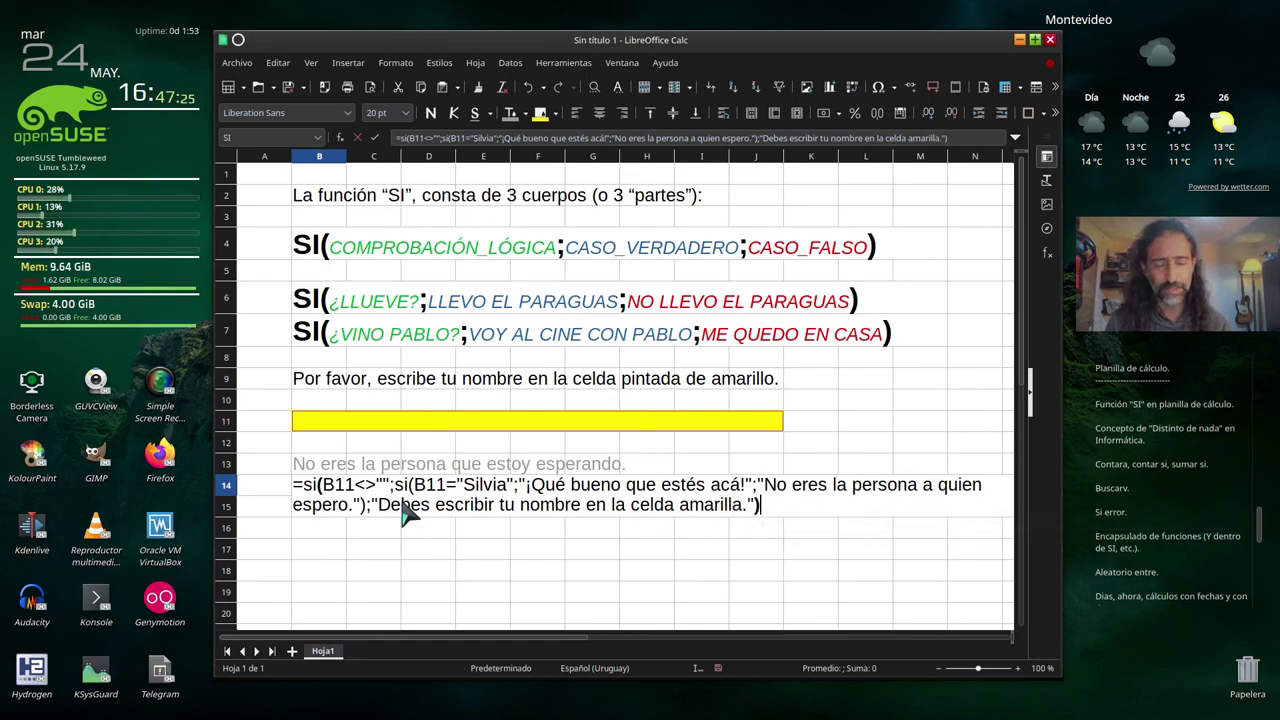
key(Return)
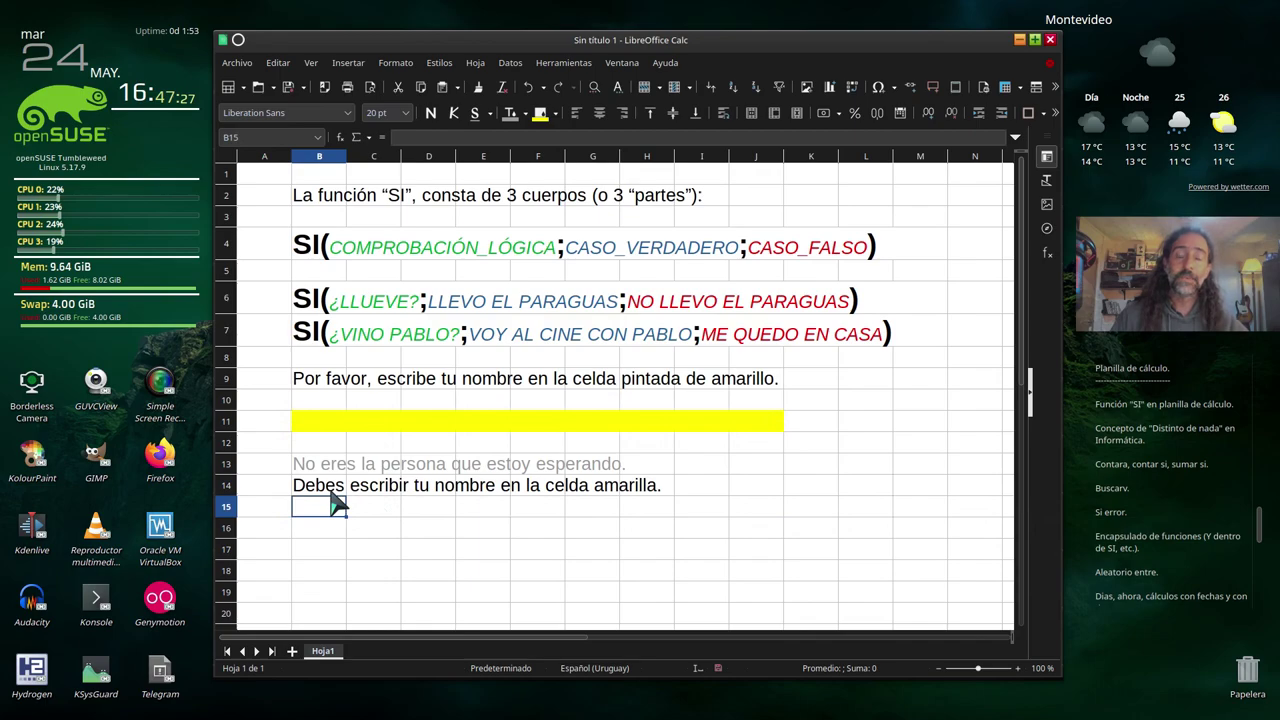
- Try two short non-matching test names in B11, clearing the cell after each
click(449, 422)
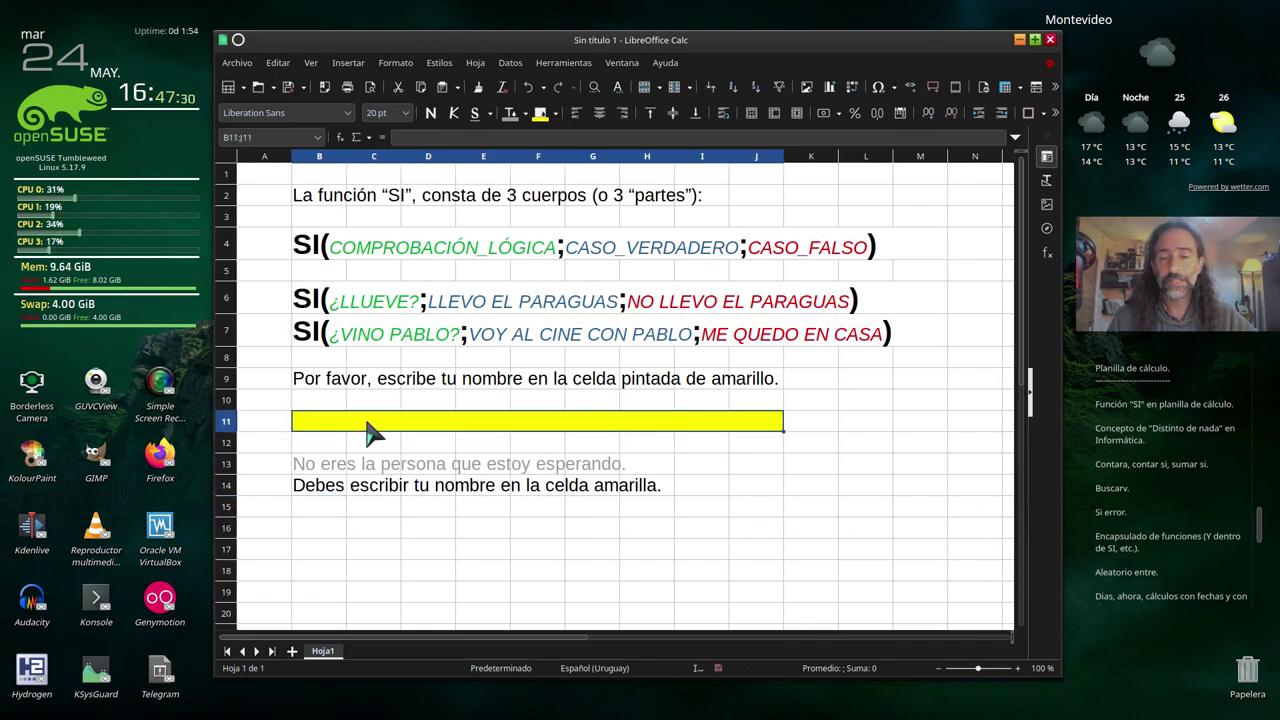
text(Pepe)
key(Return)
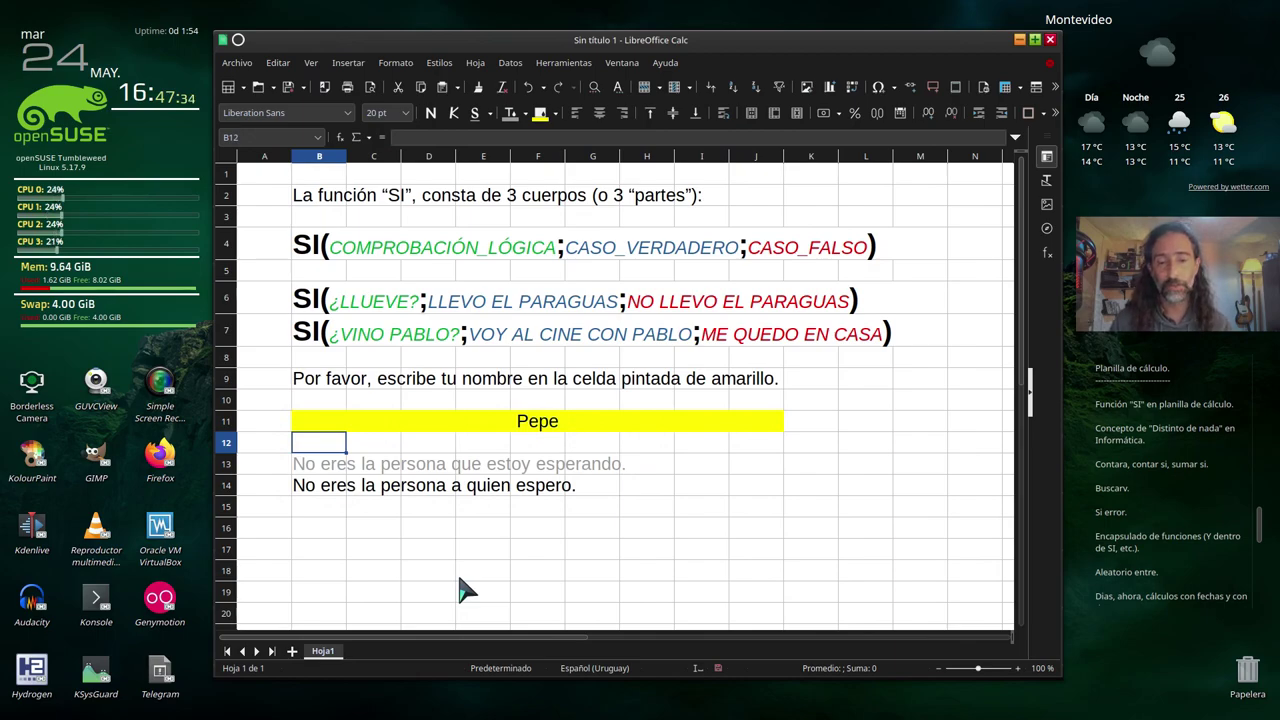
key(Up)
key(Delete)
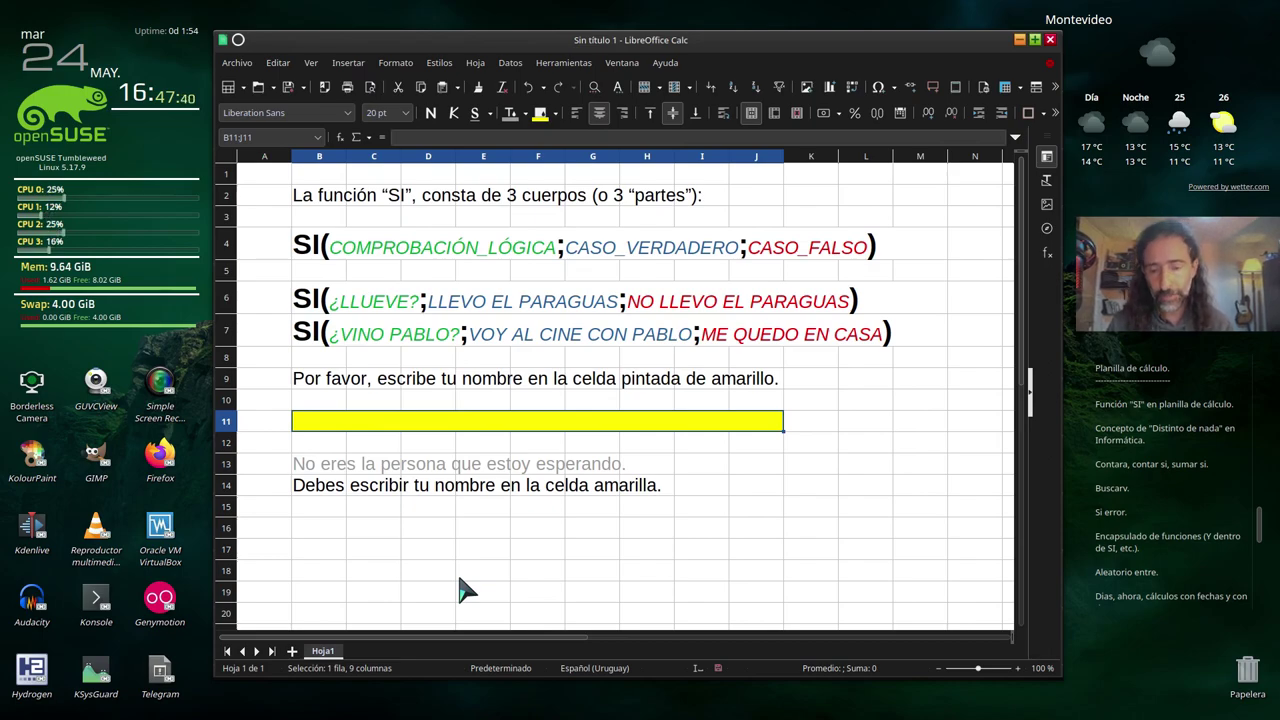
text(Hugo)
key(Return)
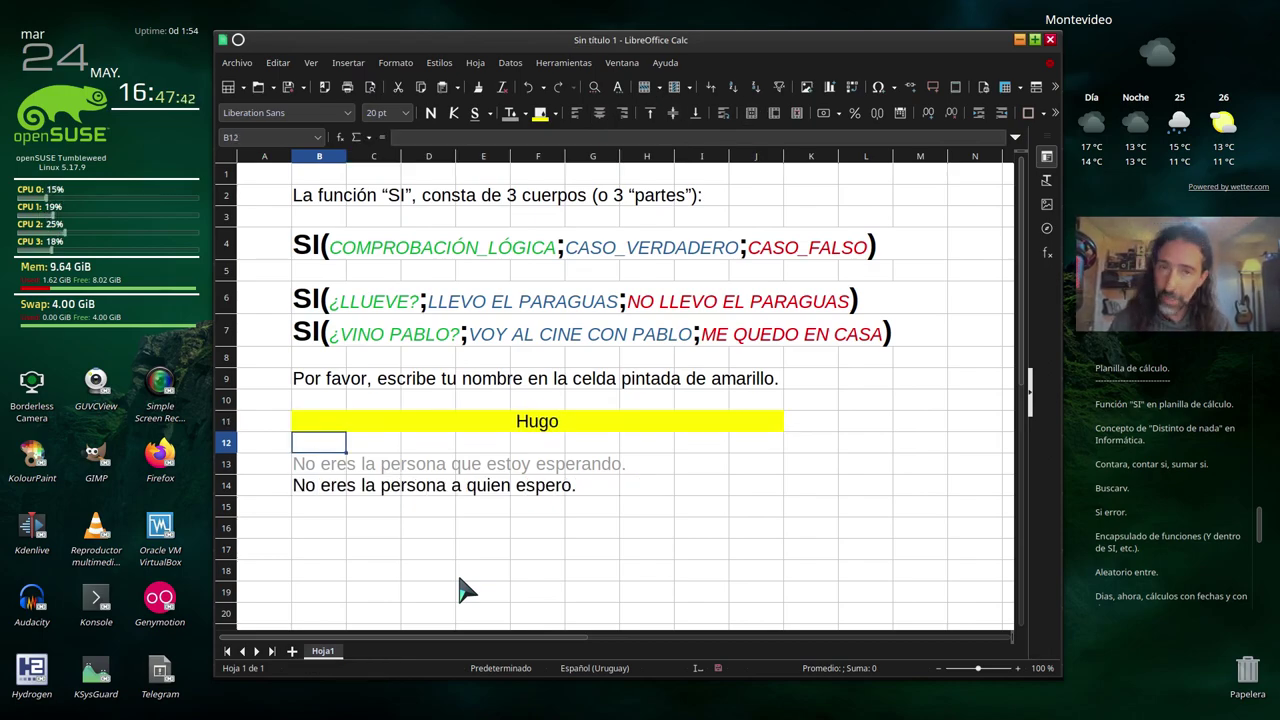
key(Up)
key(Delete)
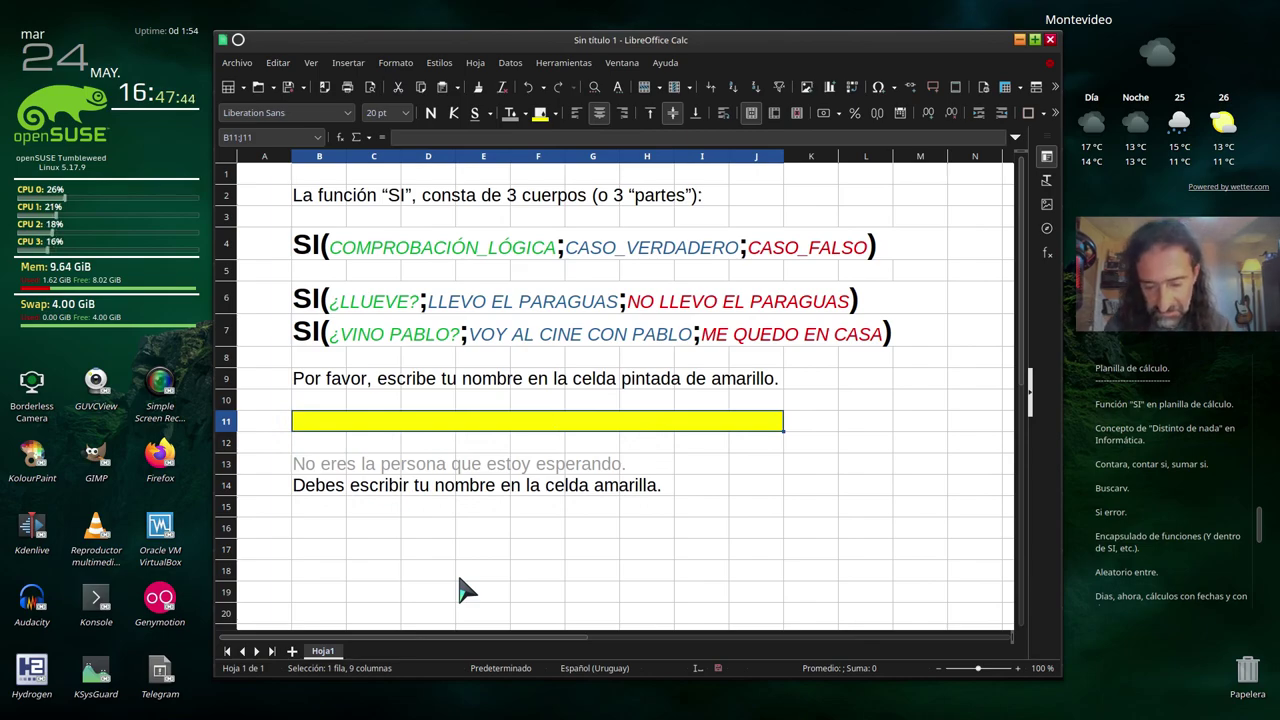
- Enter two more test names in B11, ending with a long one, so B14 shows 'No eres la persona a quien espero.'
text(Tita Merel)
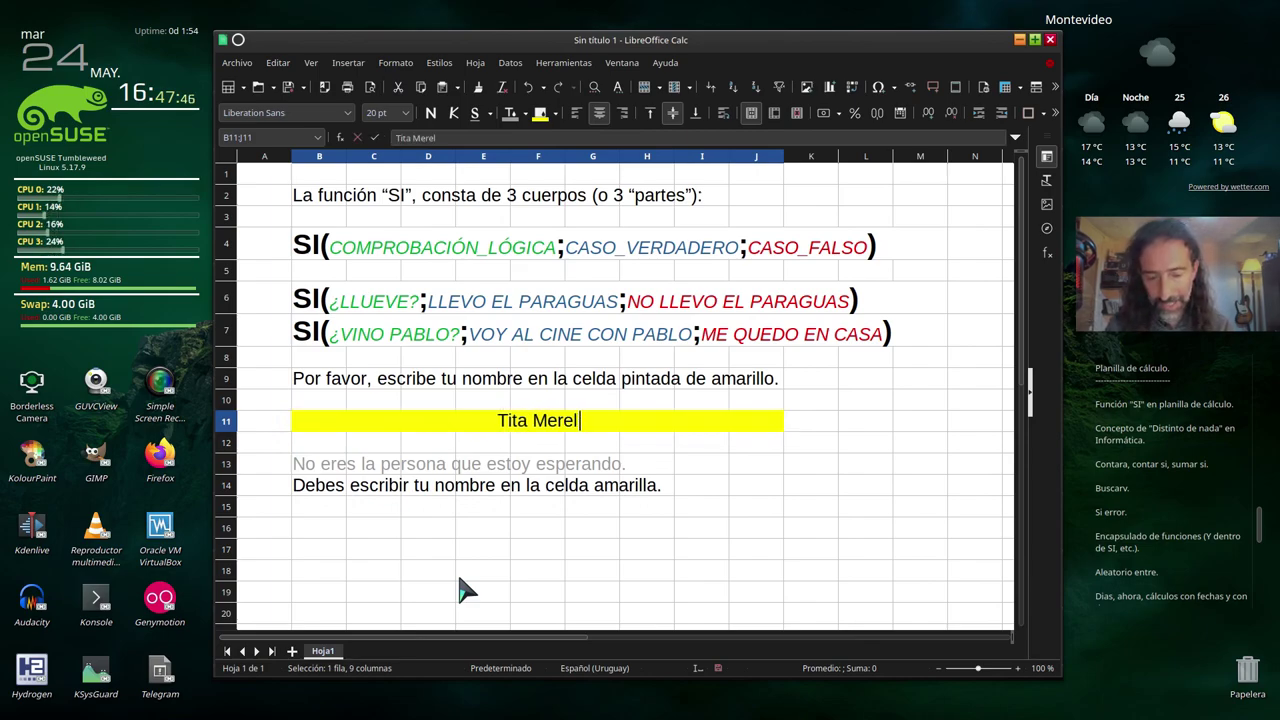
text(lo)
key(Return)
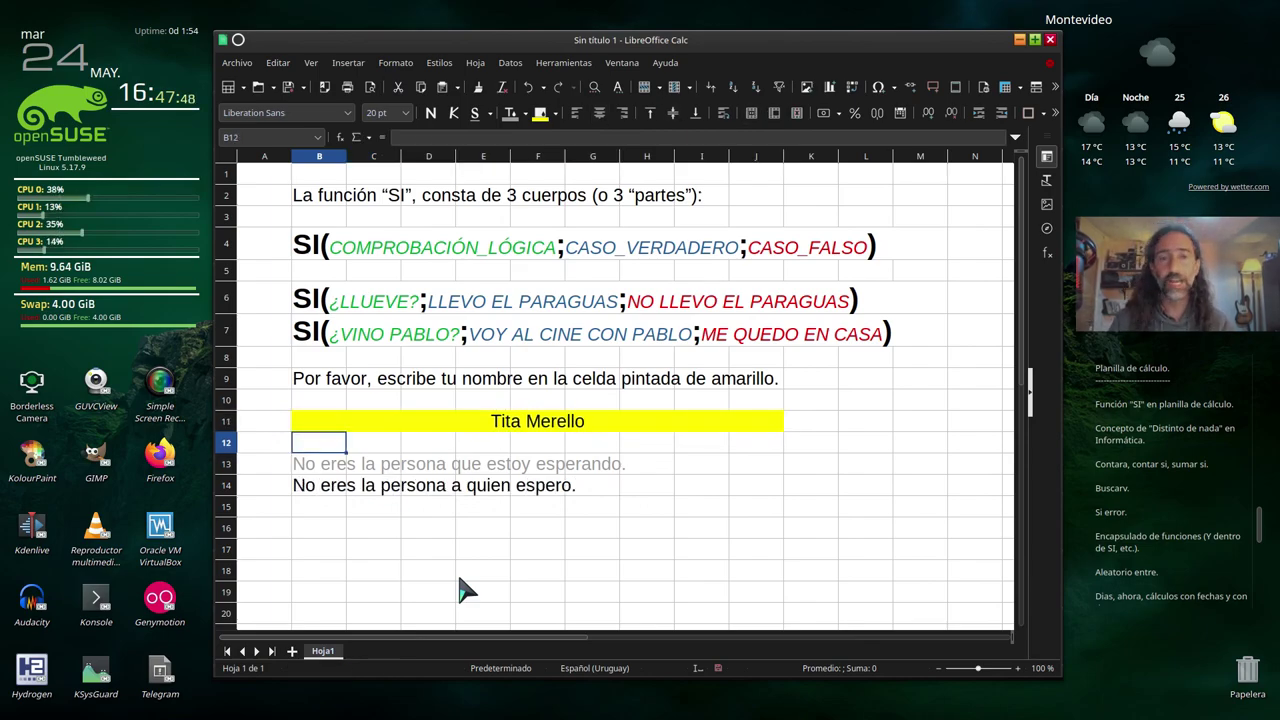
key(Up)
key(Delete)
text(A)
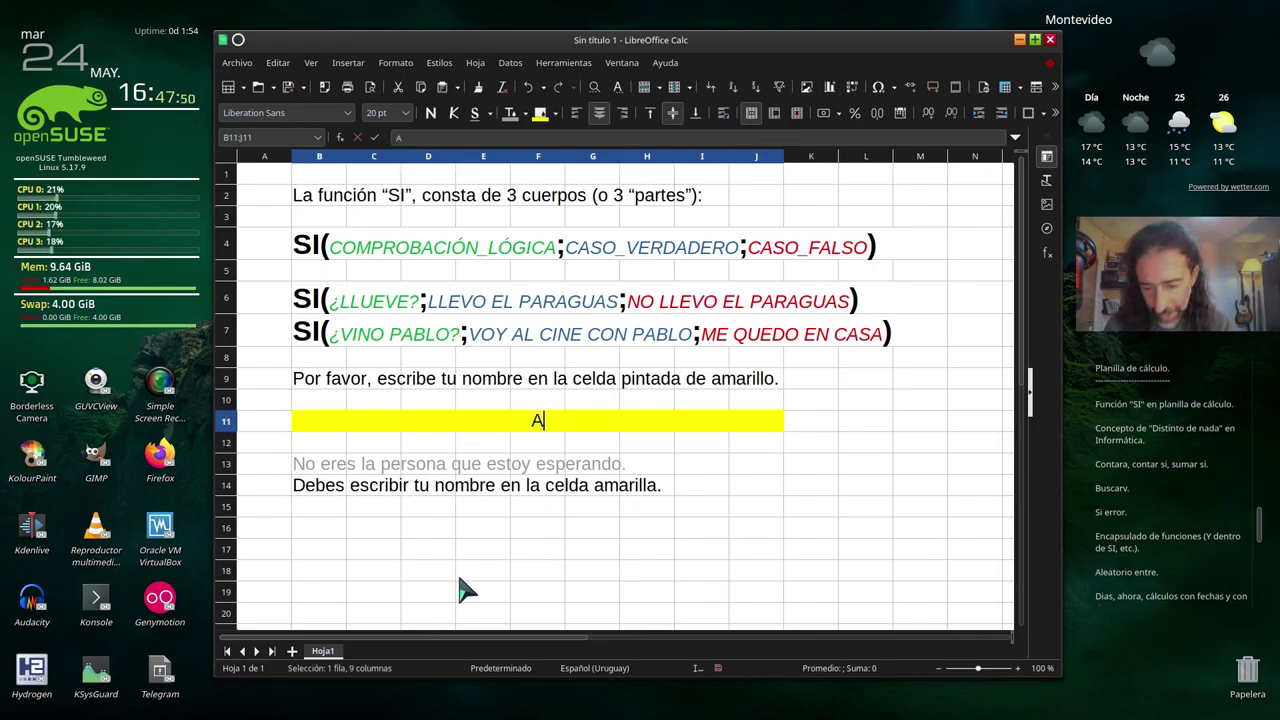
text(detokum)
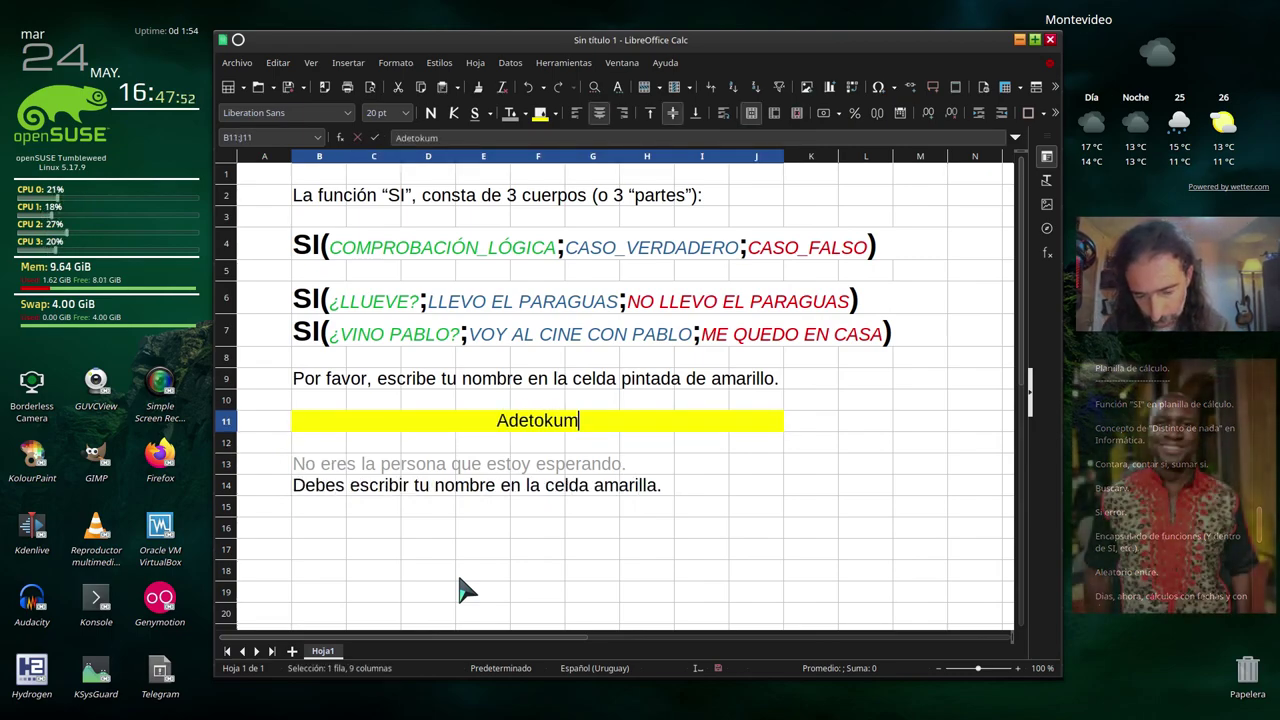
text(bohg M)
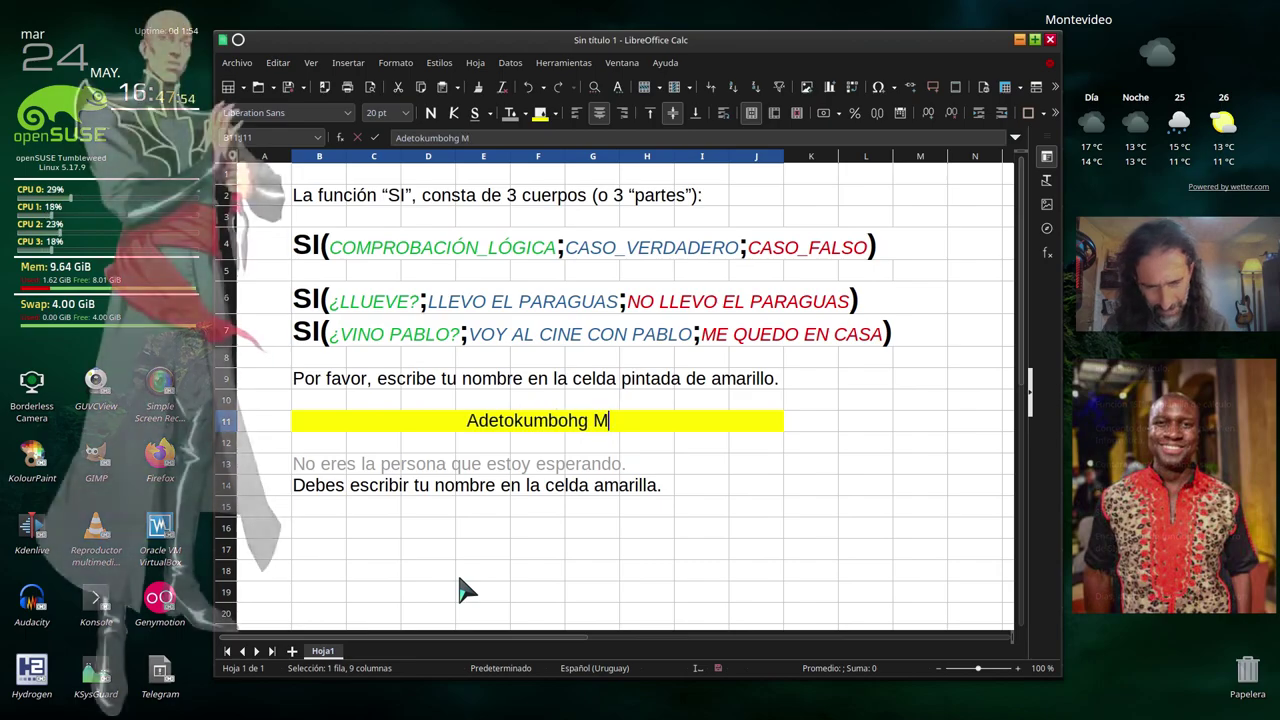
key(BackSpace)
key(BackSpace)
key(BackSpace)
key(BackSpace)
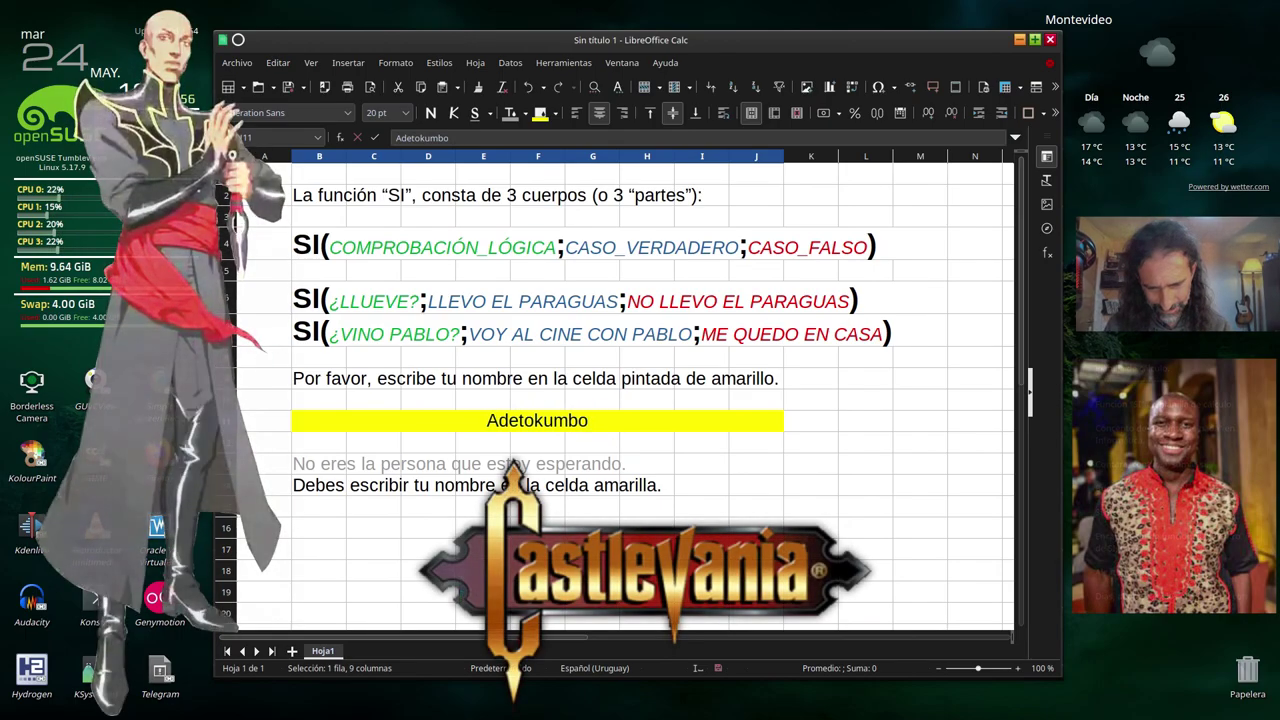
text(h McCor)
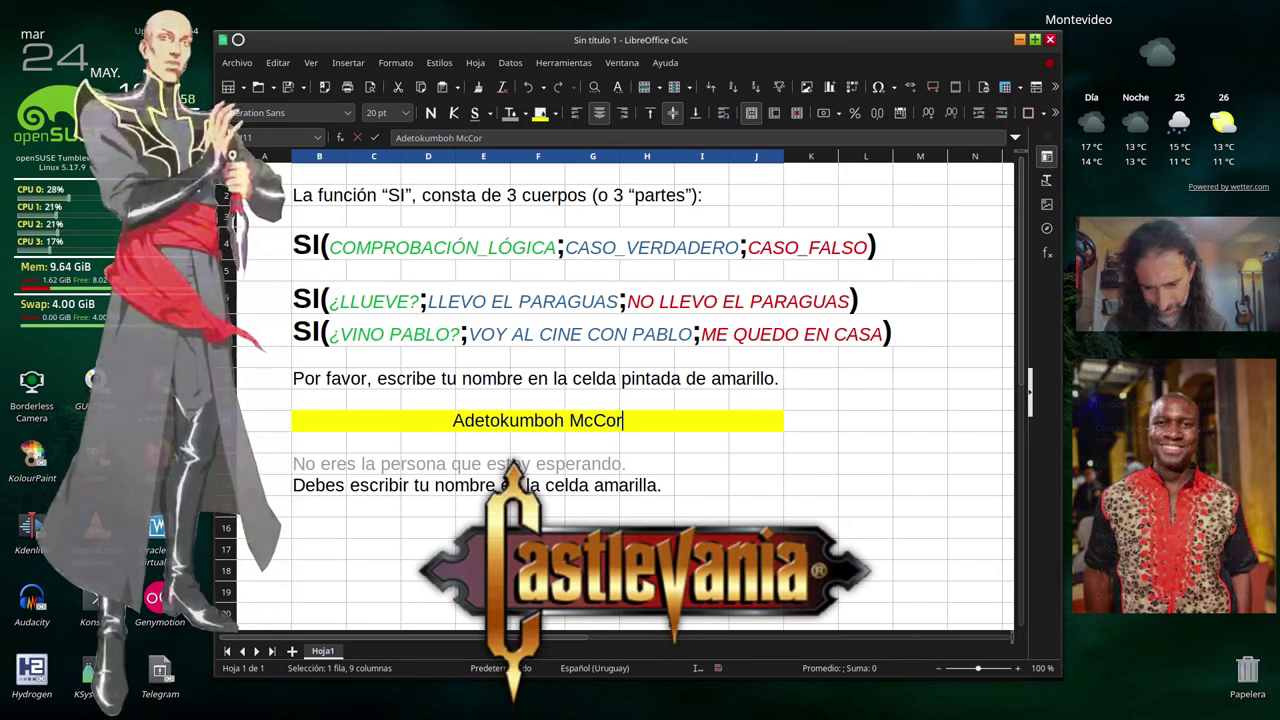
text(mack)
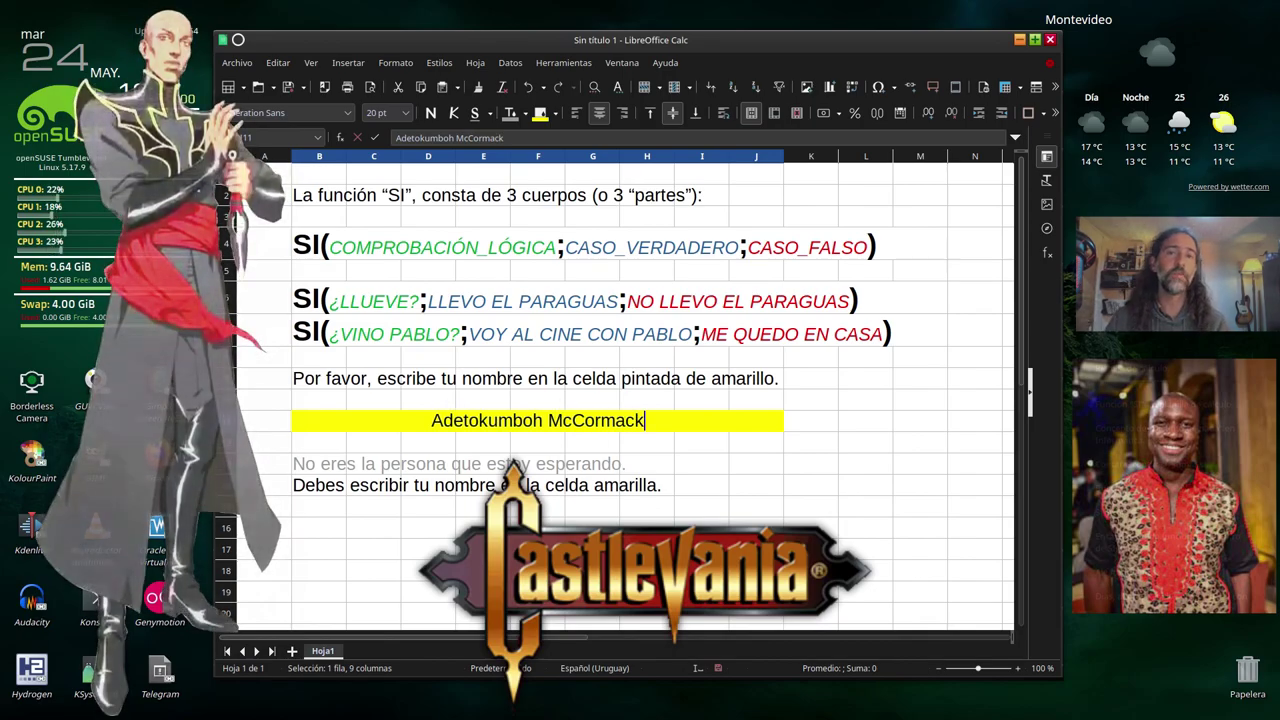
key(Return)
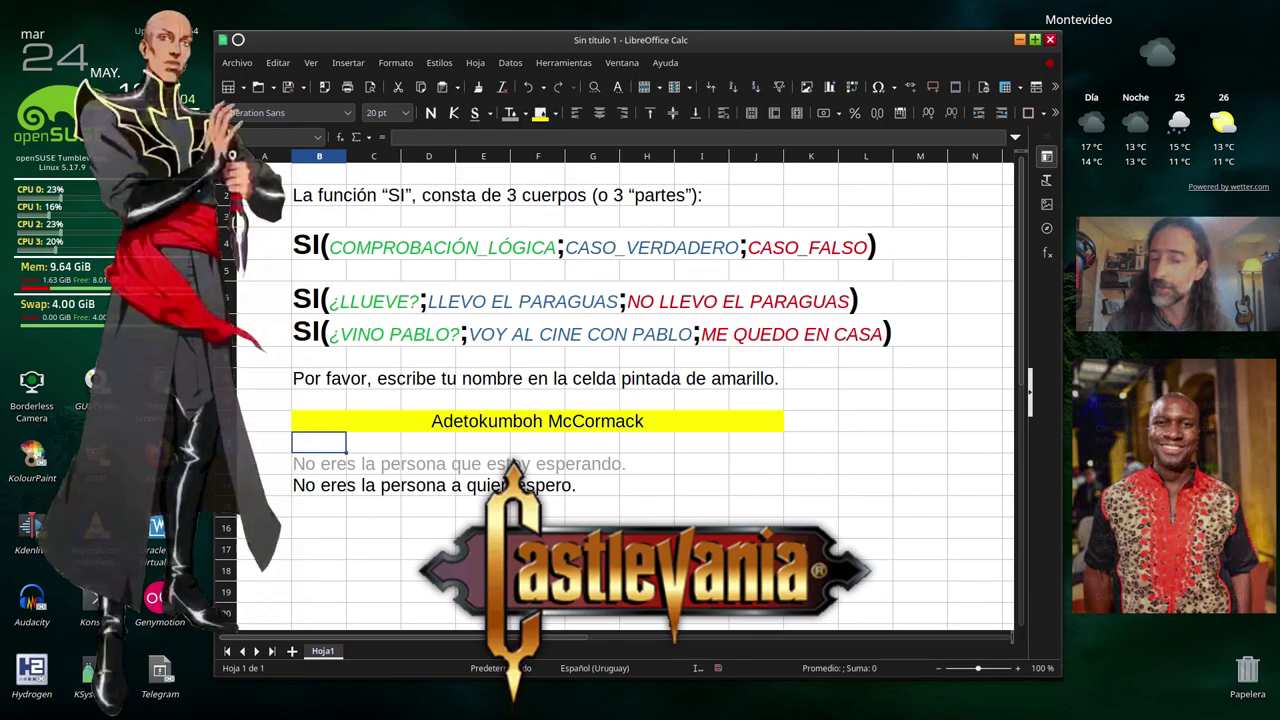
key(Up)
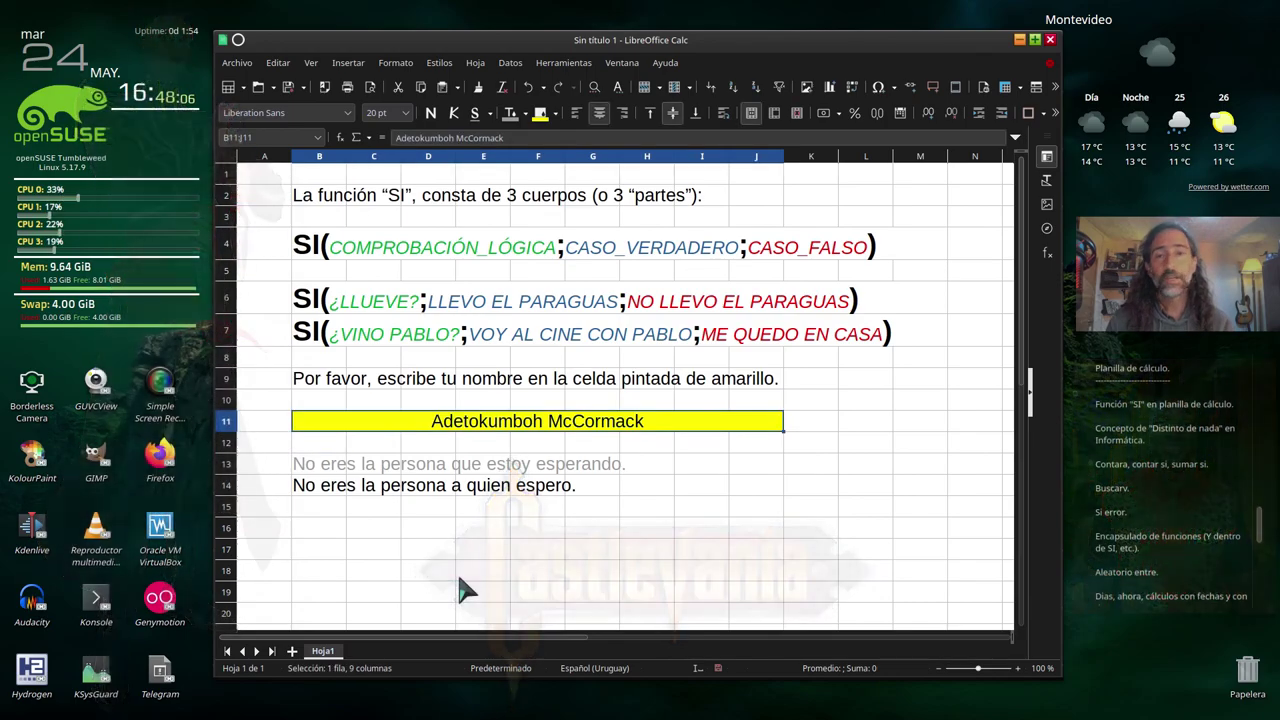
- Replace B11's name with Silvia so B14 shows '¡Qué bueno que estés acá!'
key(Delete)
text(Silvi)
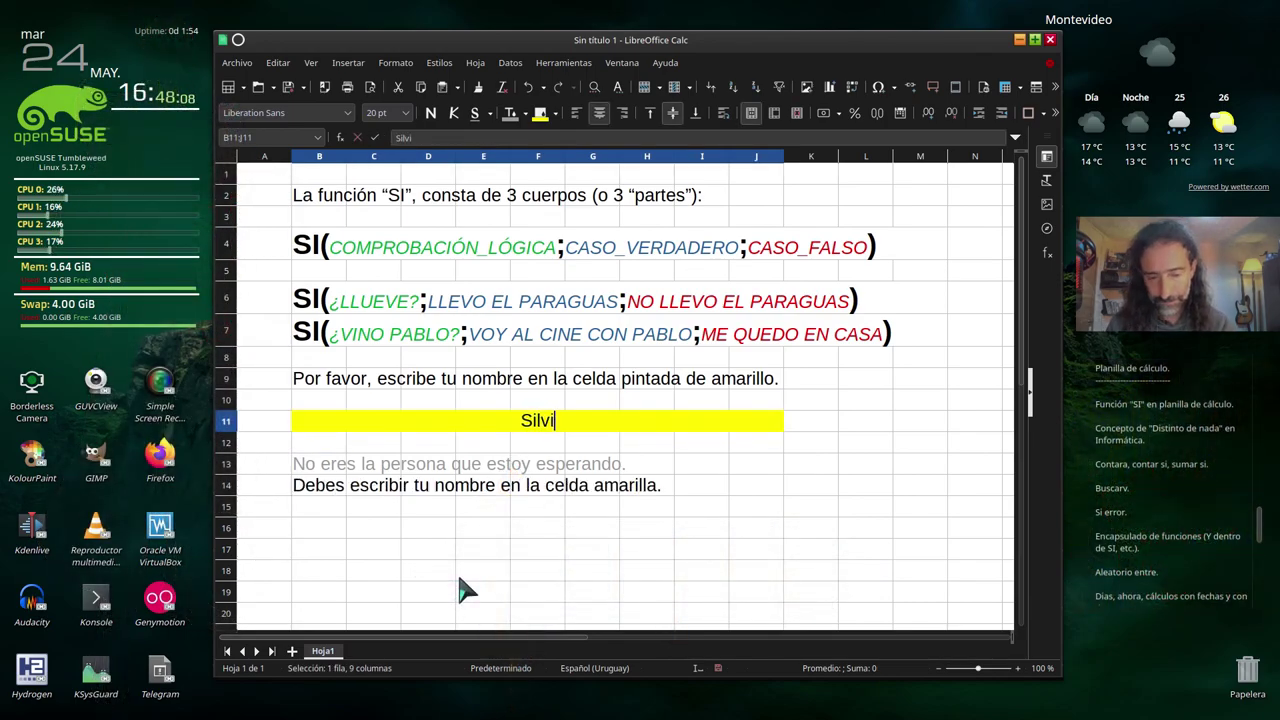
text(a)
key(Return)
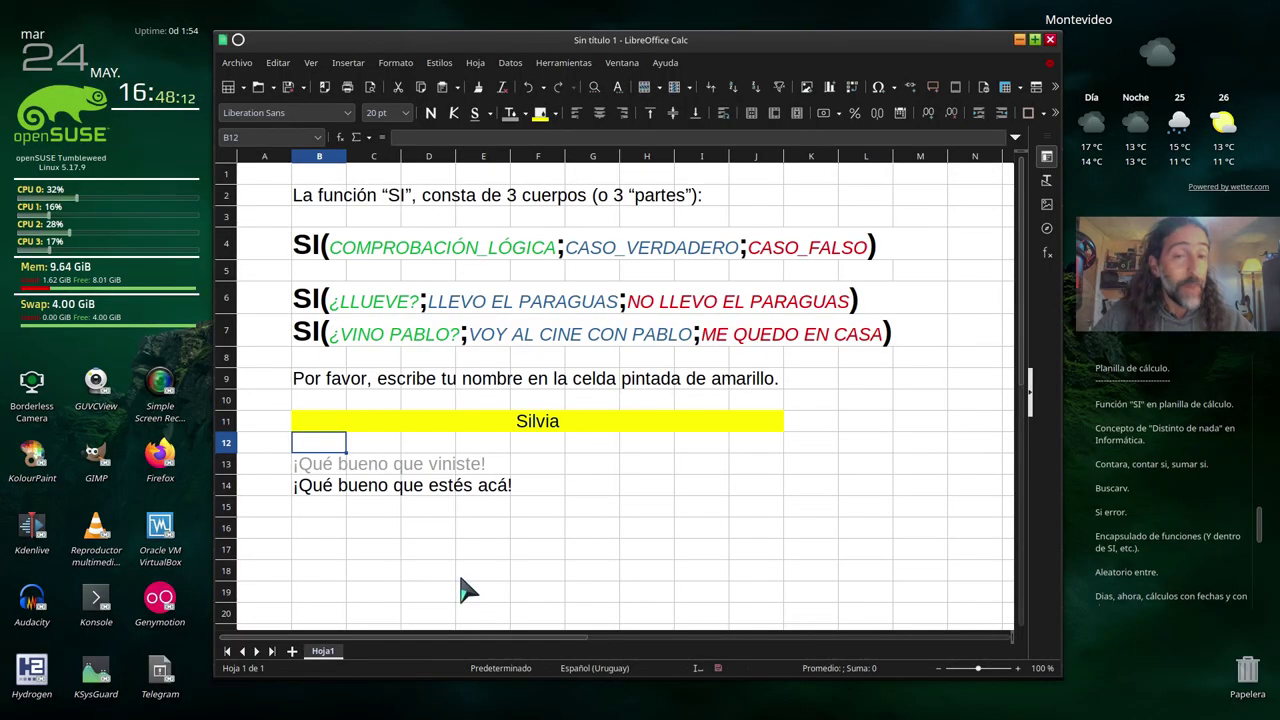
- Delete the simple SI formula in B13
click(315, 467)
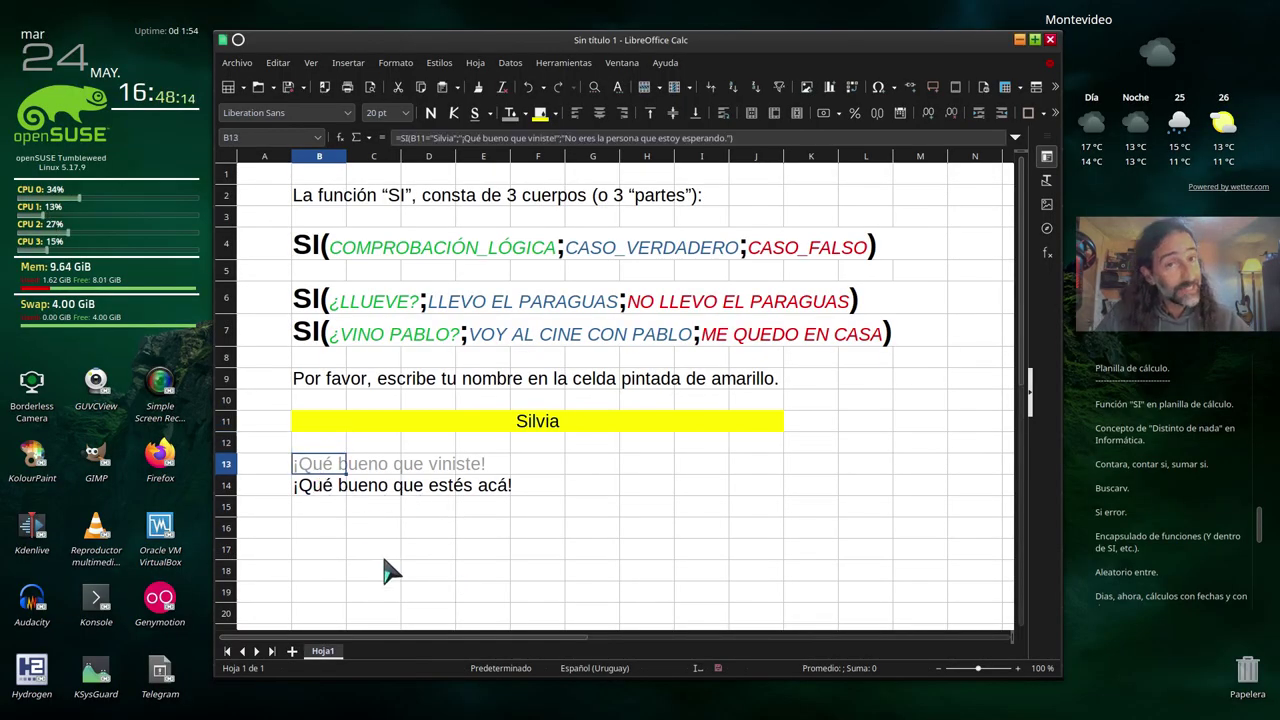
key(Delete)
key(Up)
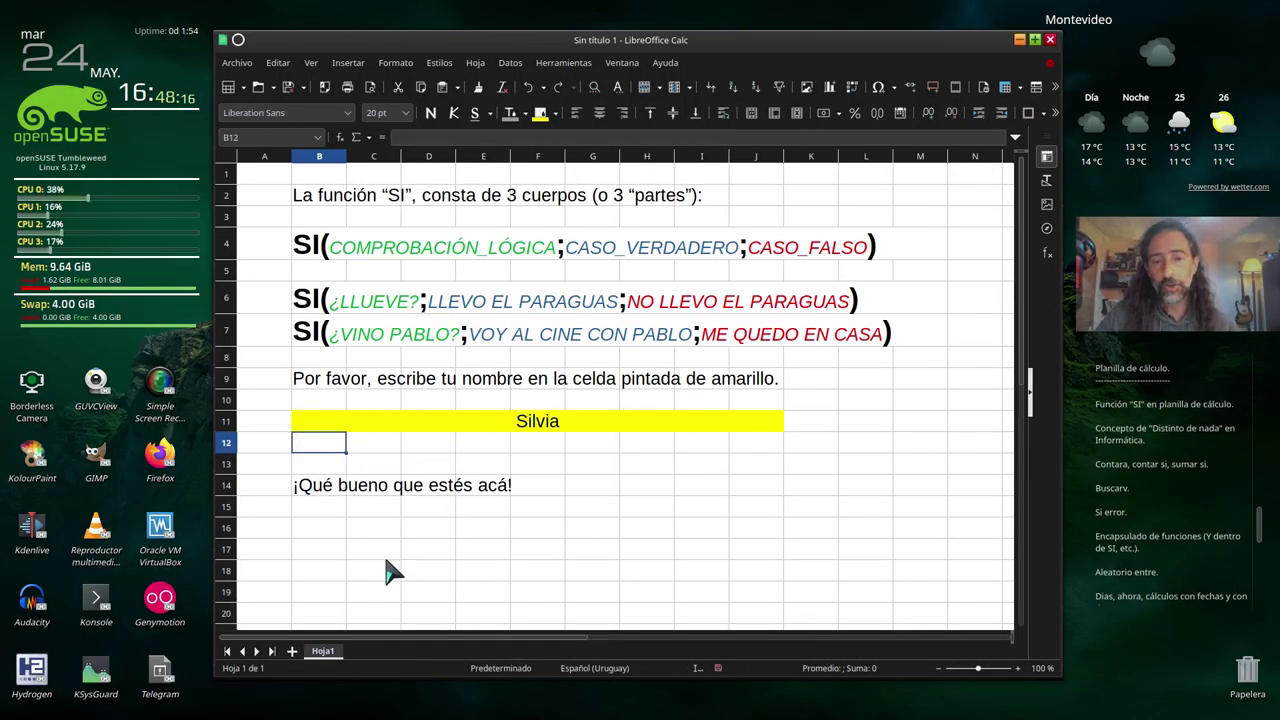
key(Up)
key(Up)
key(Up)
- Delete the explanation text in B2:M7
key(shift+Down)
key(shift+Down)
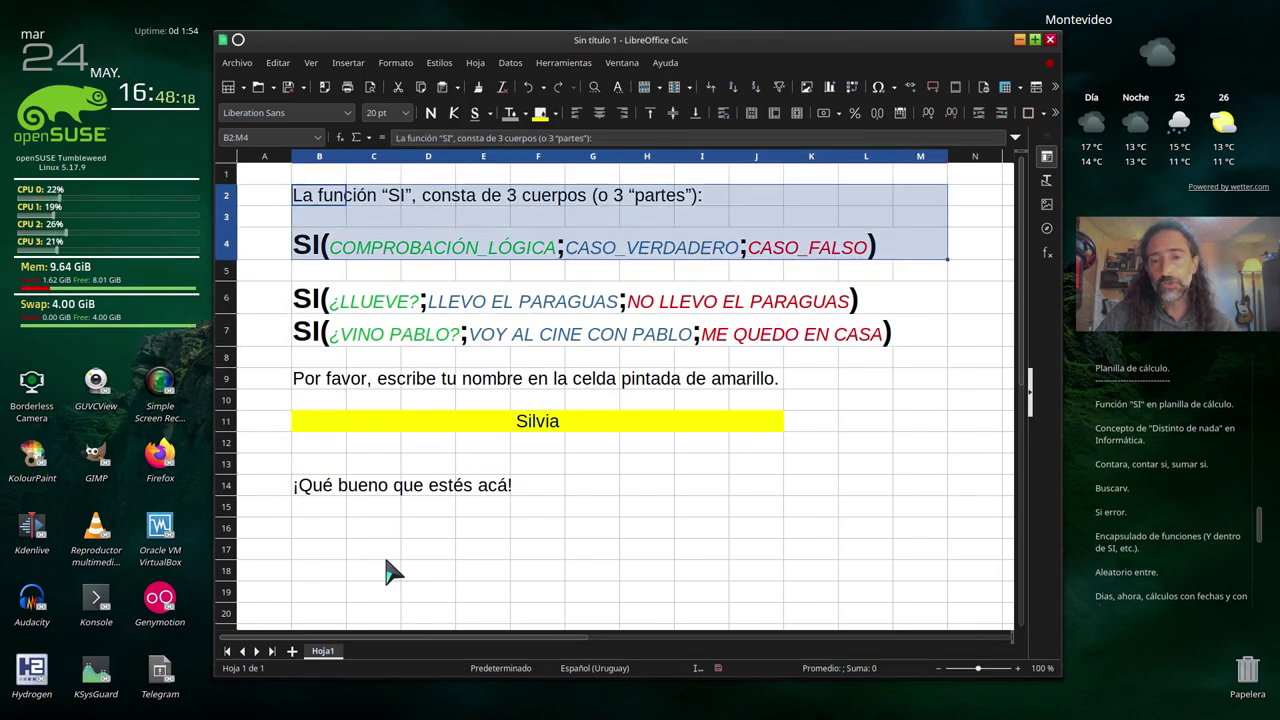
key(shift+Down)
key(shift+Down)
key(shift+Down)
key(shift+Down)
key(shift+Up)
key(Delete)
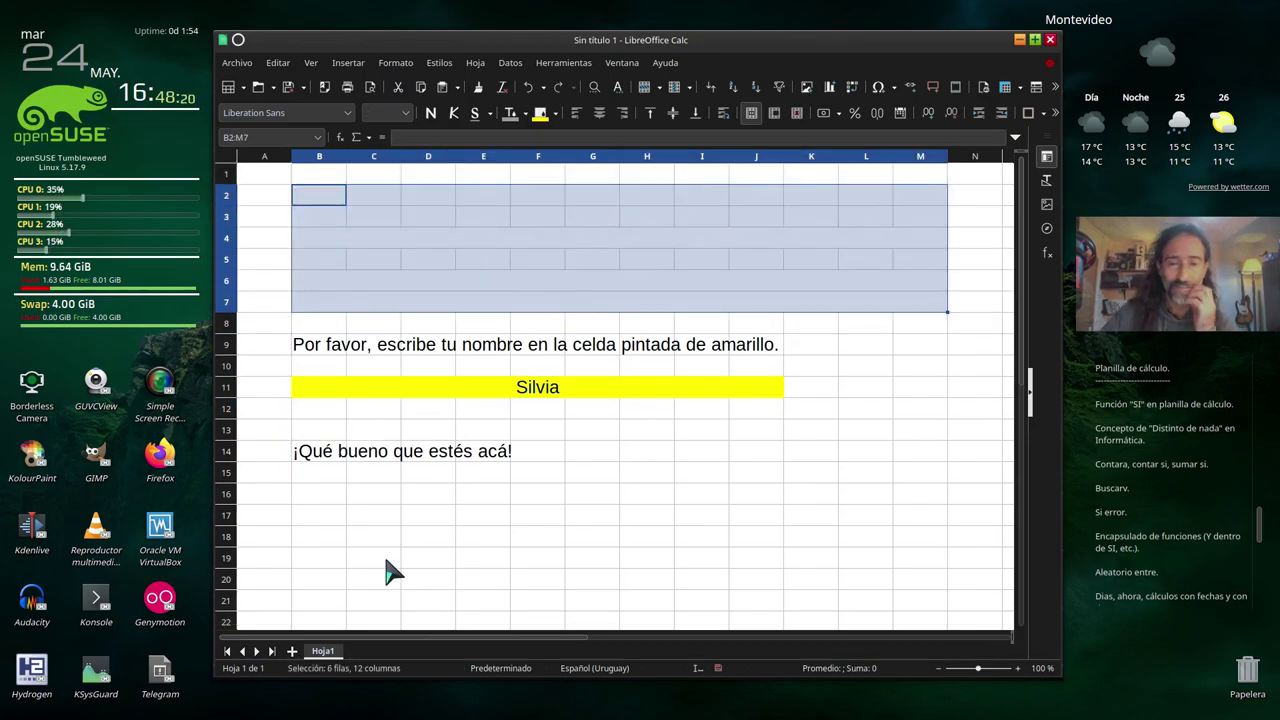
key(Up)
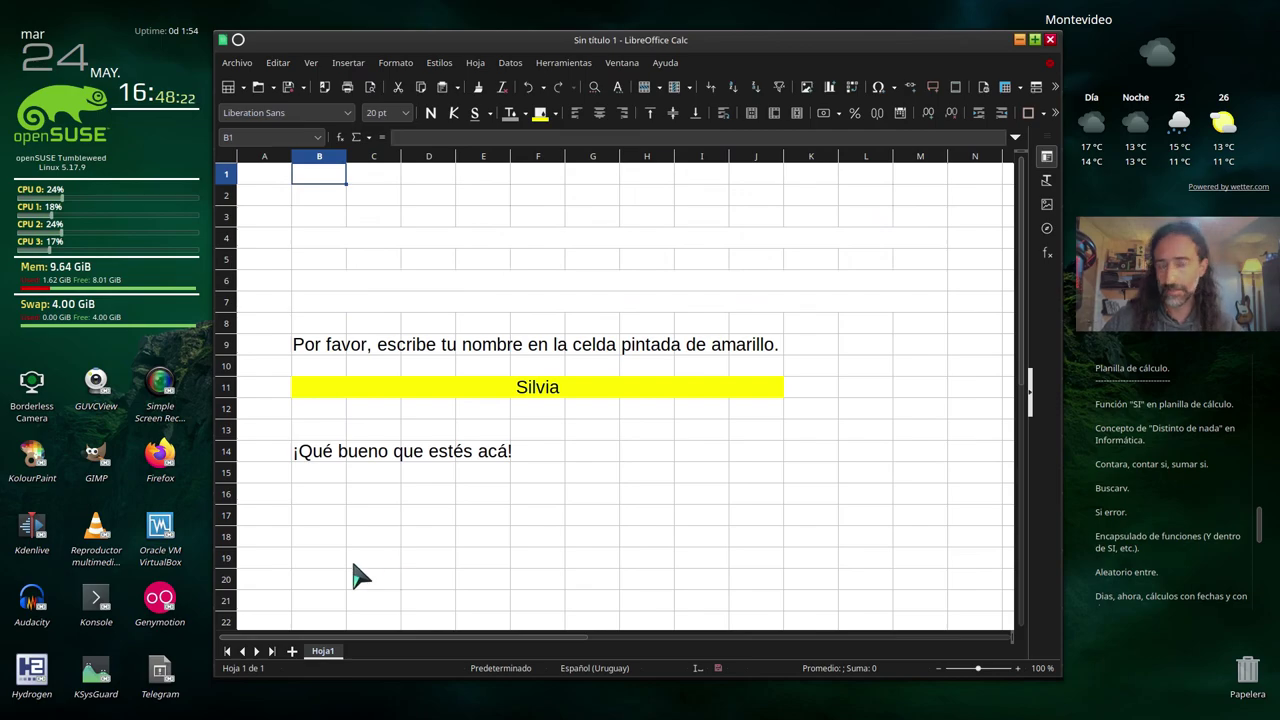
scroll(410, 350, up, 2)
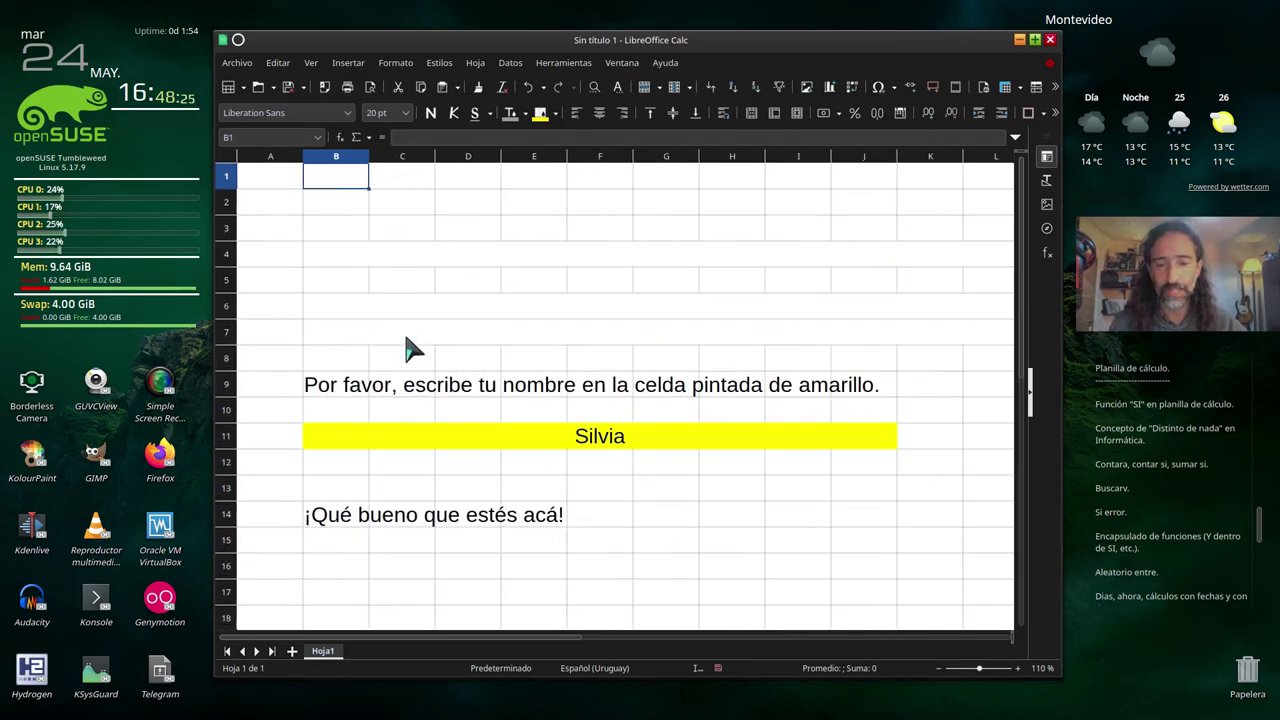
scroll(412, 343, down, 2)
scroll(450, 335, up, 2)
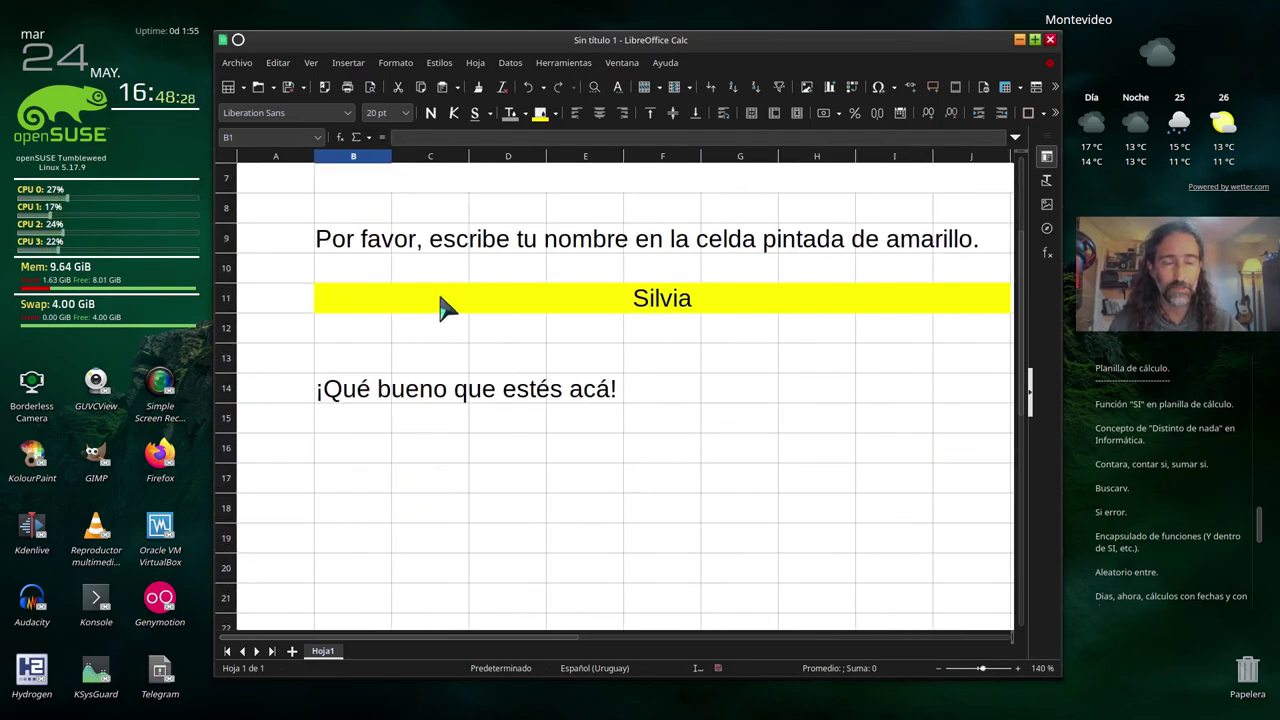
scroll(443, 309, down, 1)
- Erase B9's instruction text and clear the name from yellow B11
click(356, 243)
key(Delete)
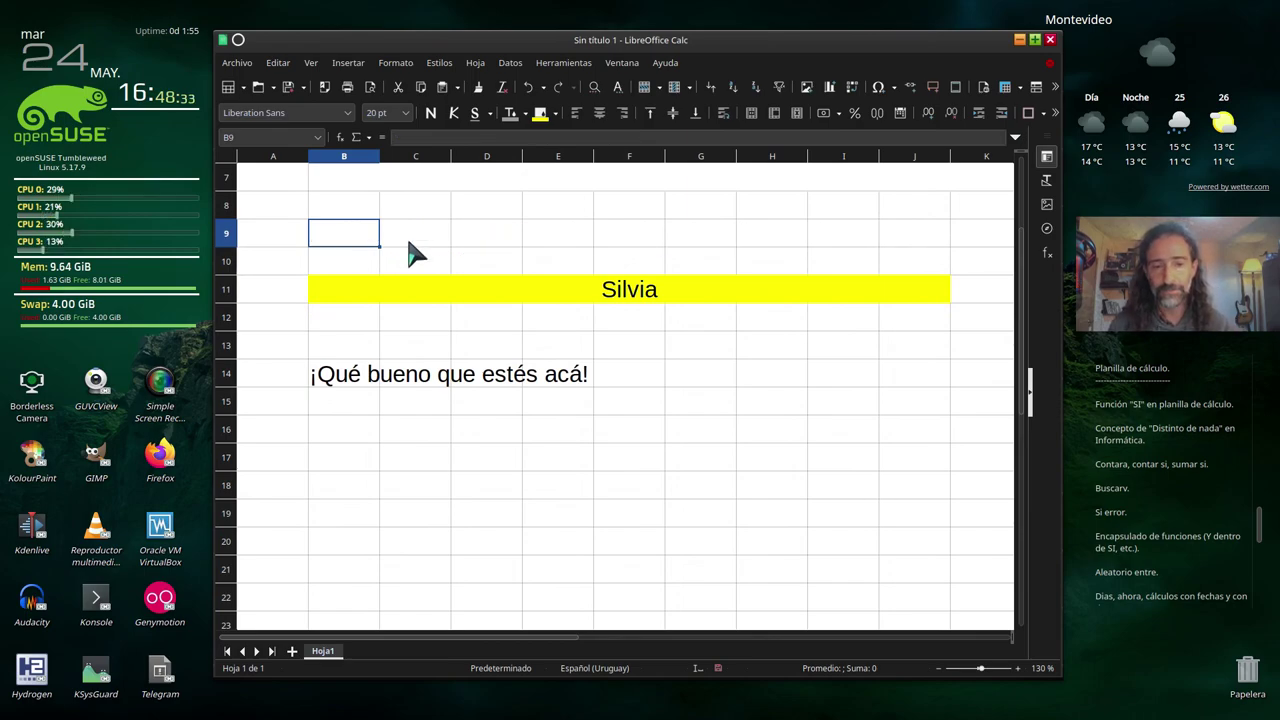
key(Down)
key(Down)
key(Delete)
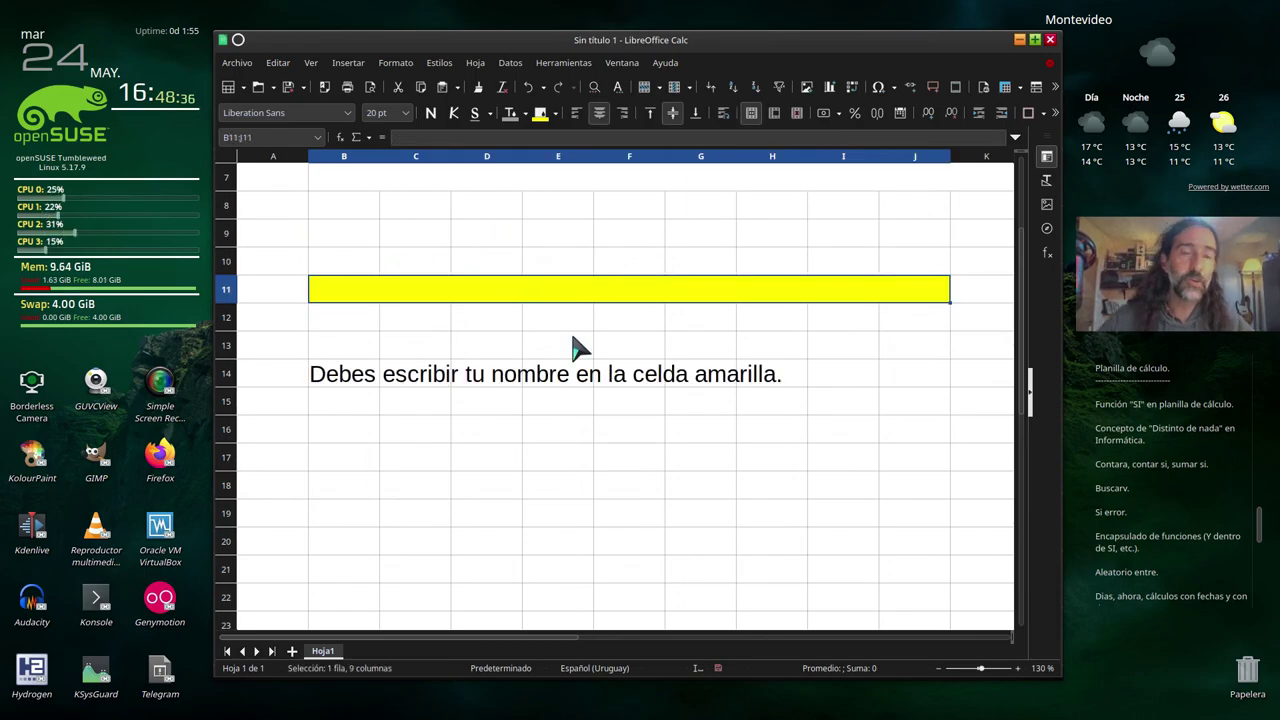
- Test B14's formula by entering Pepito, then Silvia, in B11, then select B14
click(278, 183)
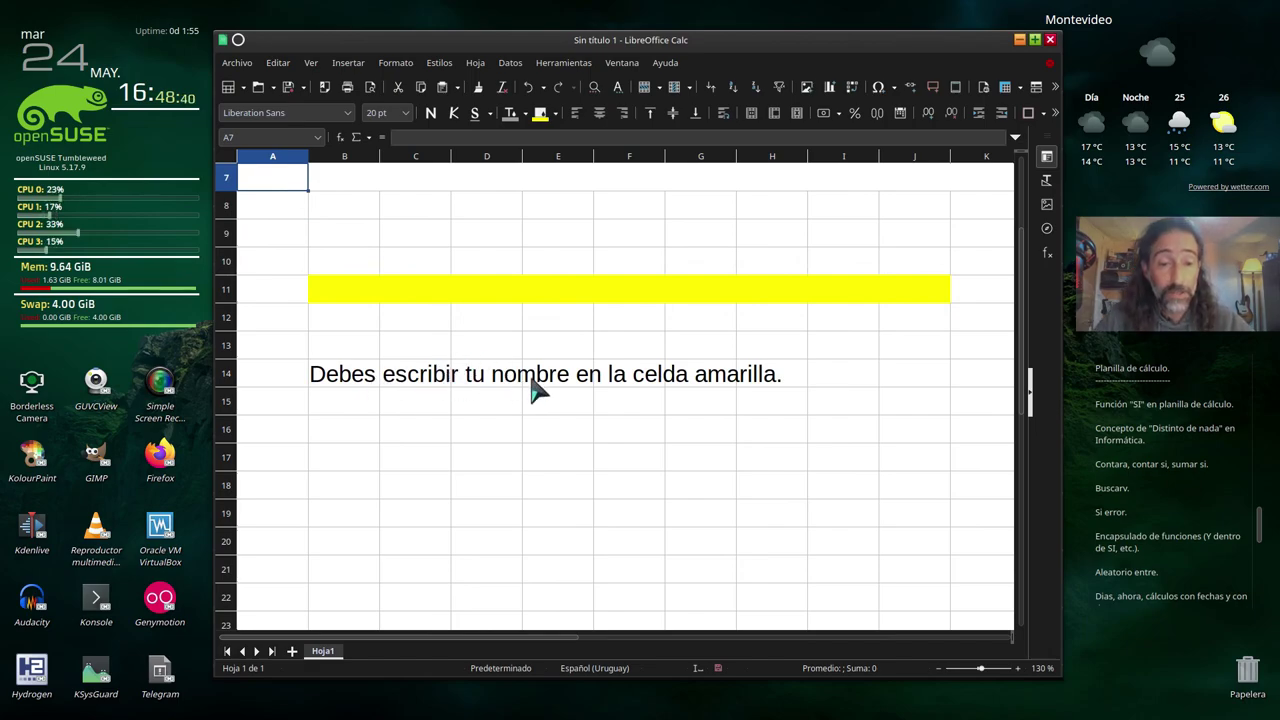
click(338, 293)
double_click(338, 296)
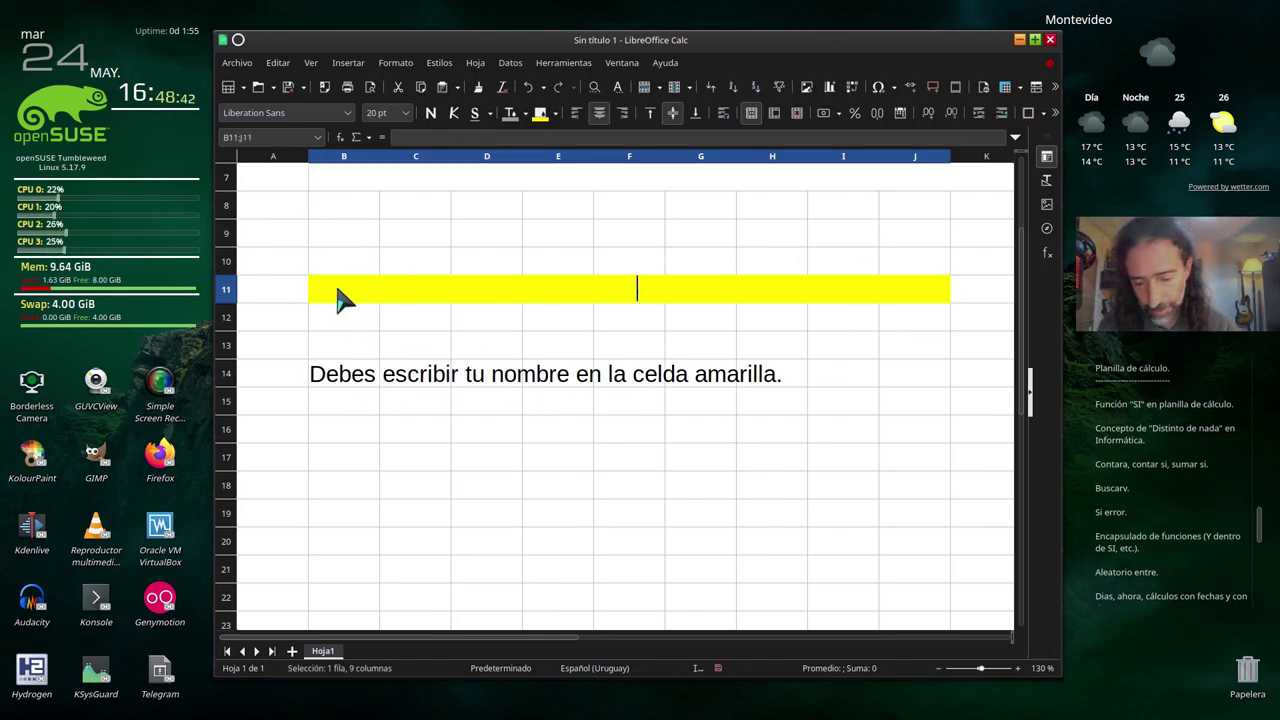
text(Pepito)
key(Return)
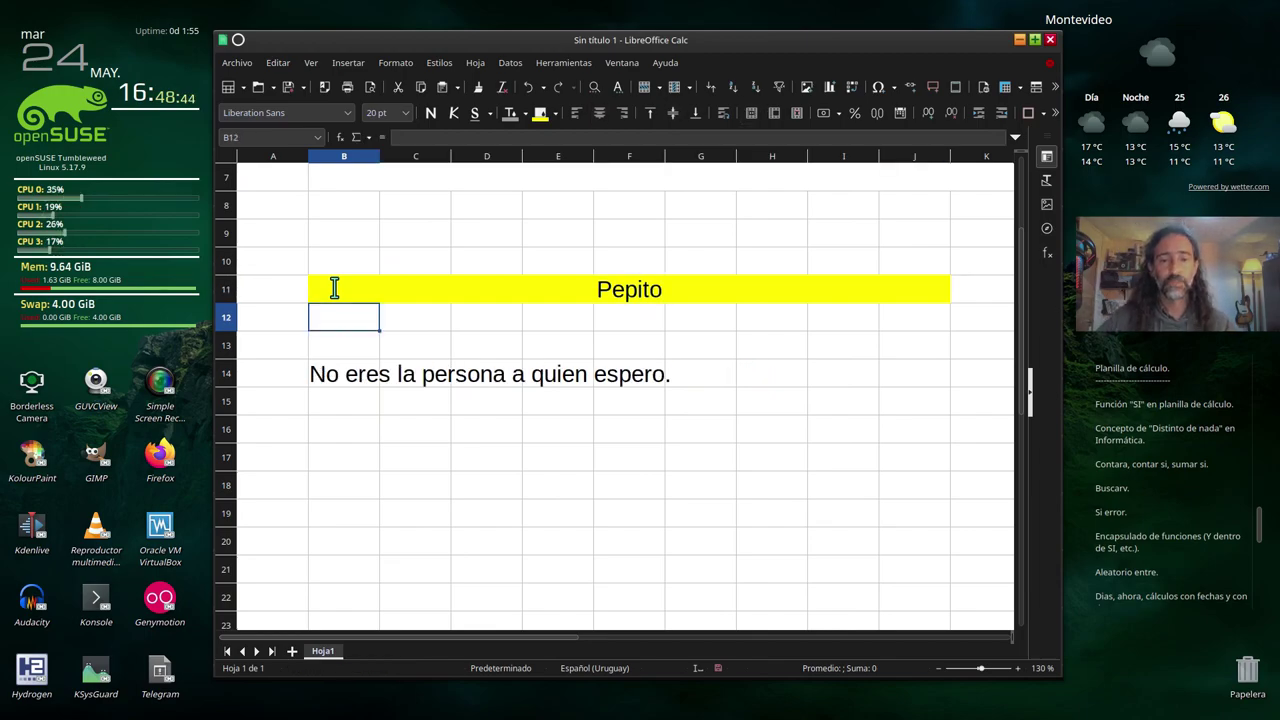
click(335, 288)
text(Si)
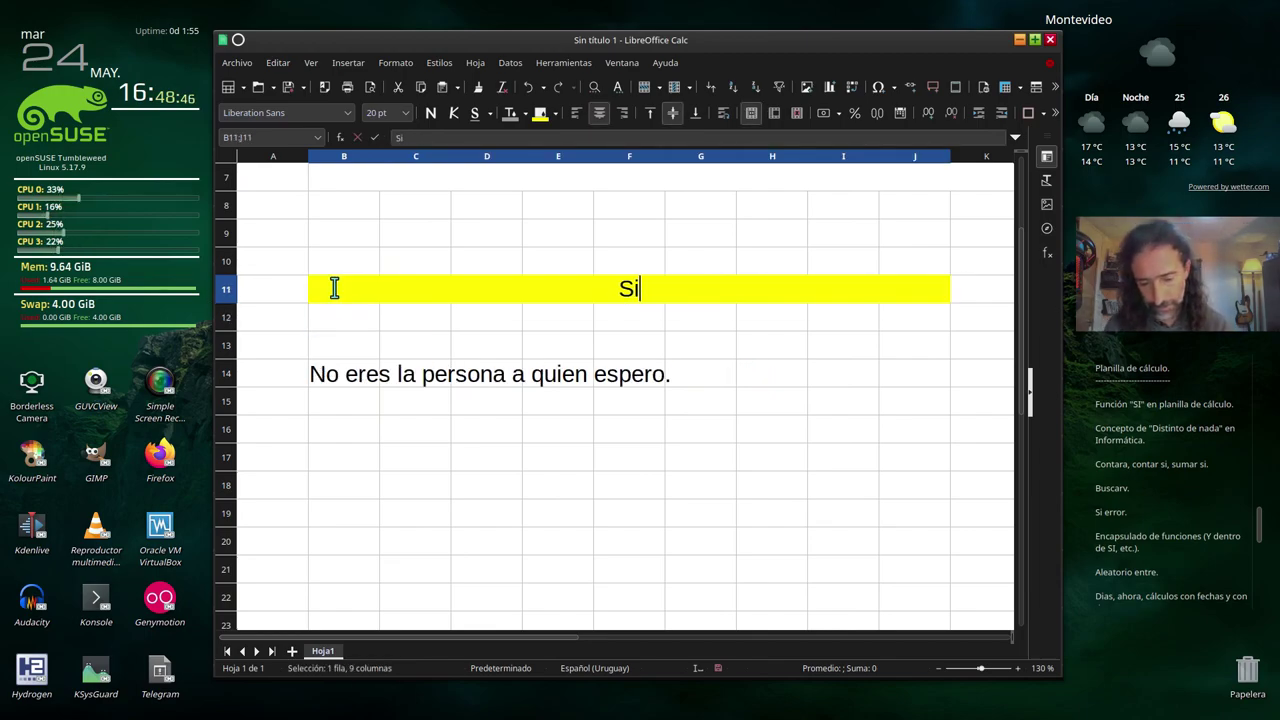
text(lvia)
key(Return)
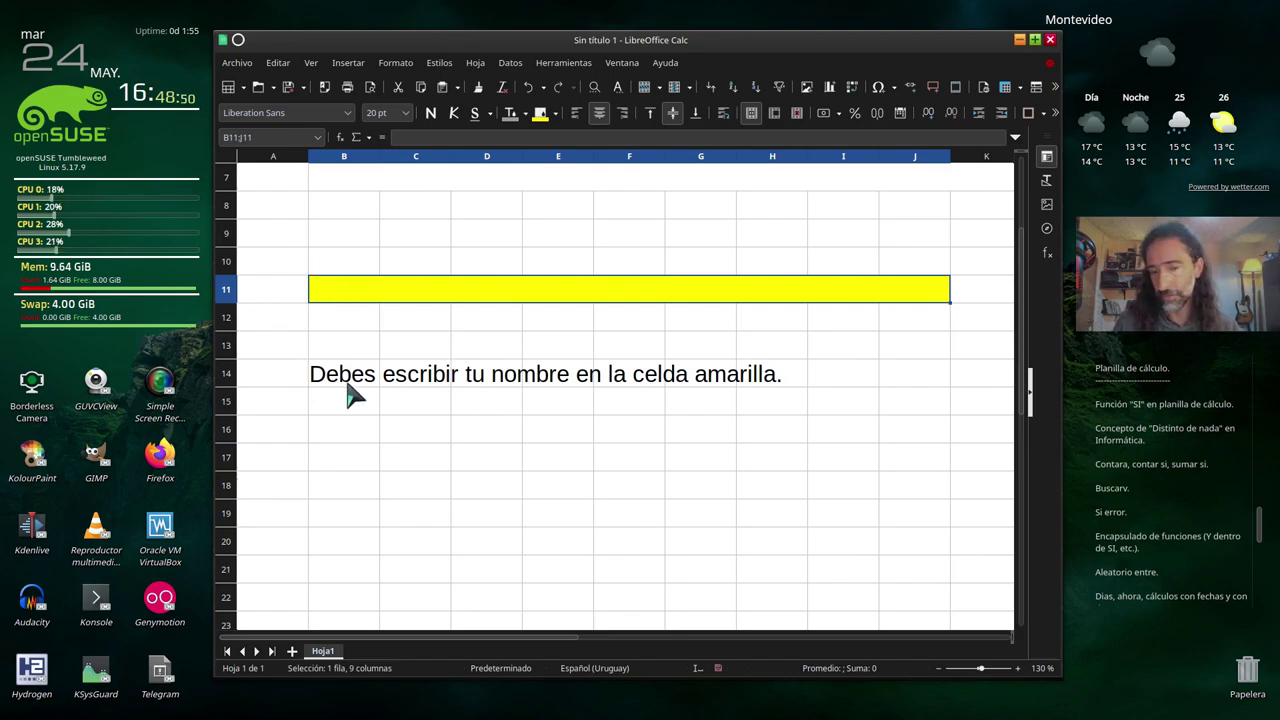
click(352, 394)
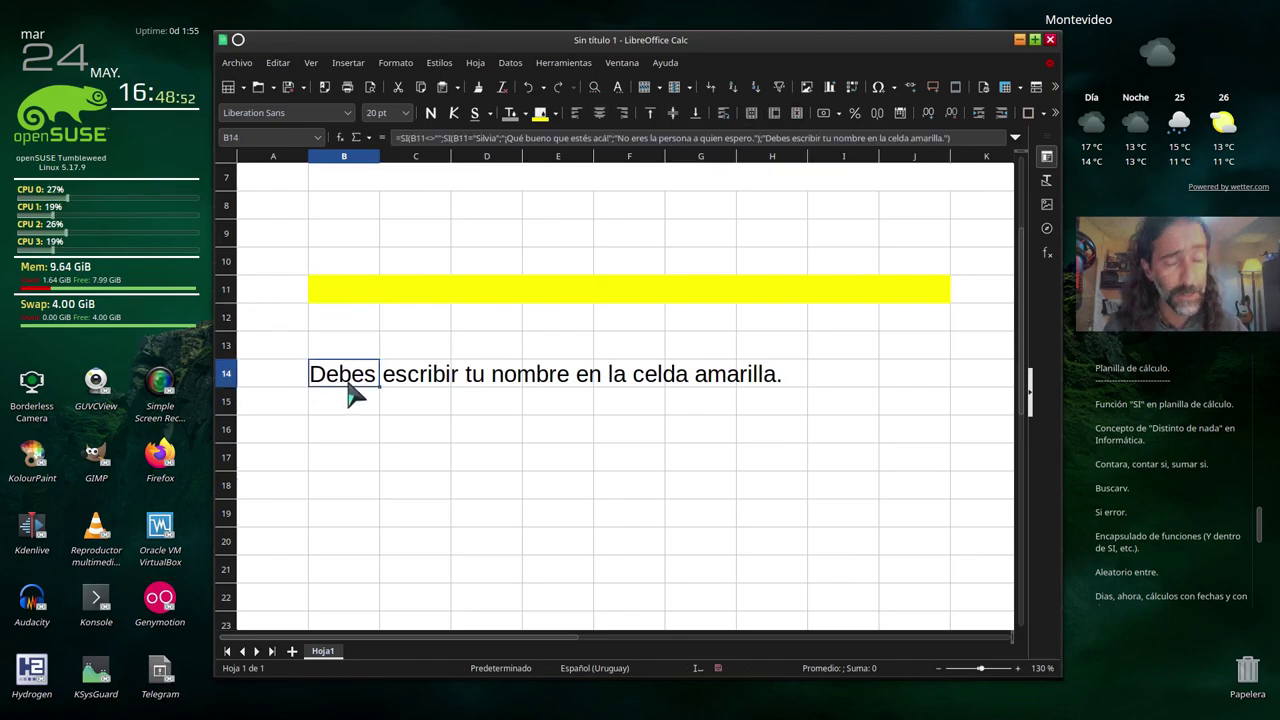
double_click(342, 388)
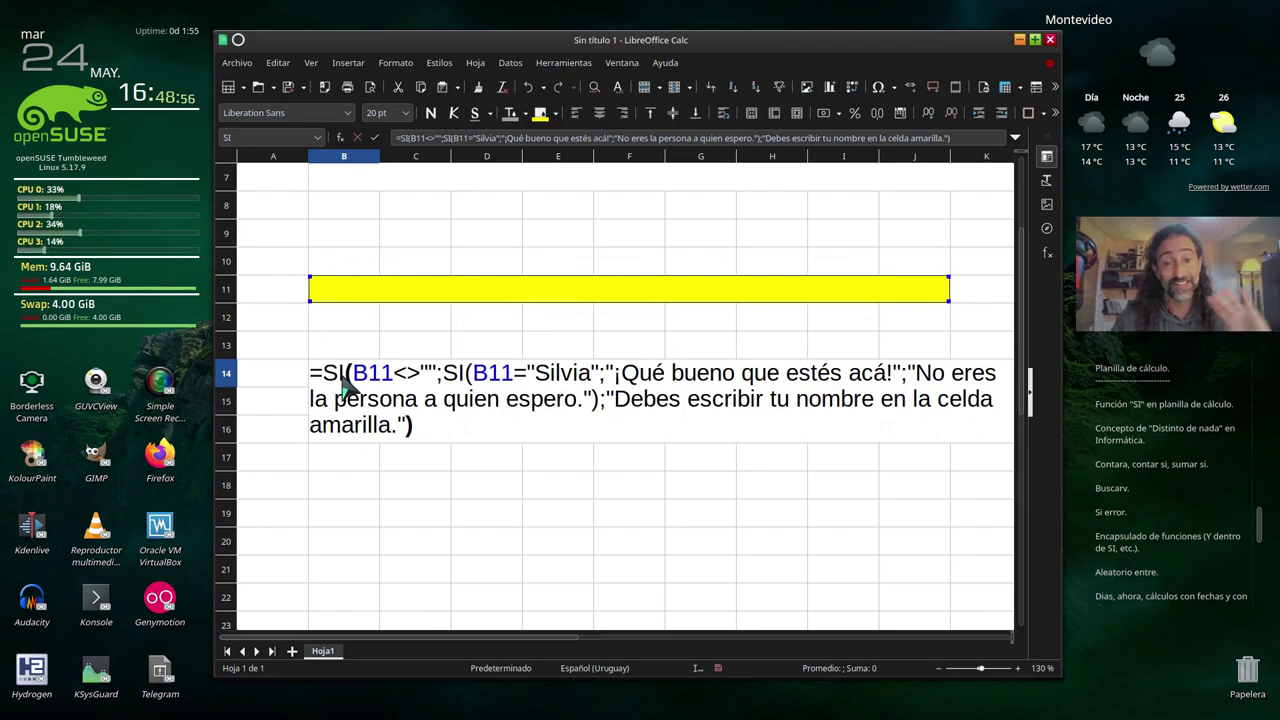
key(Escape)
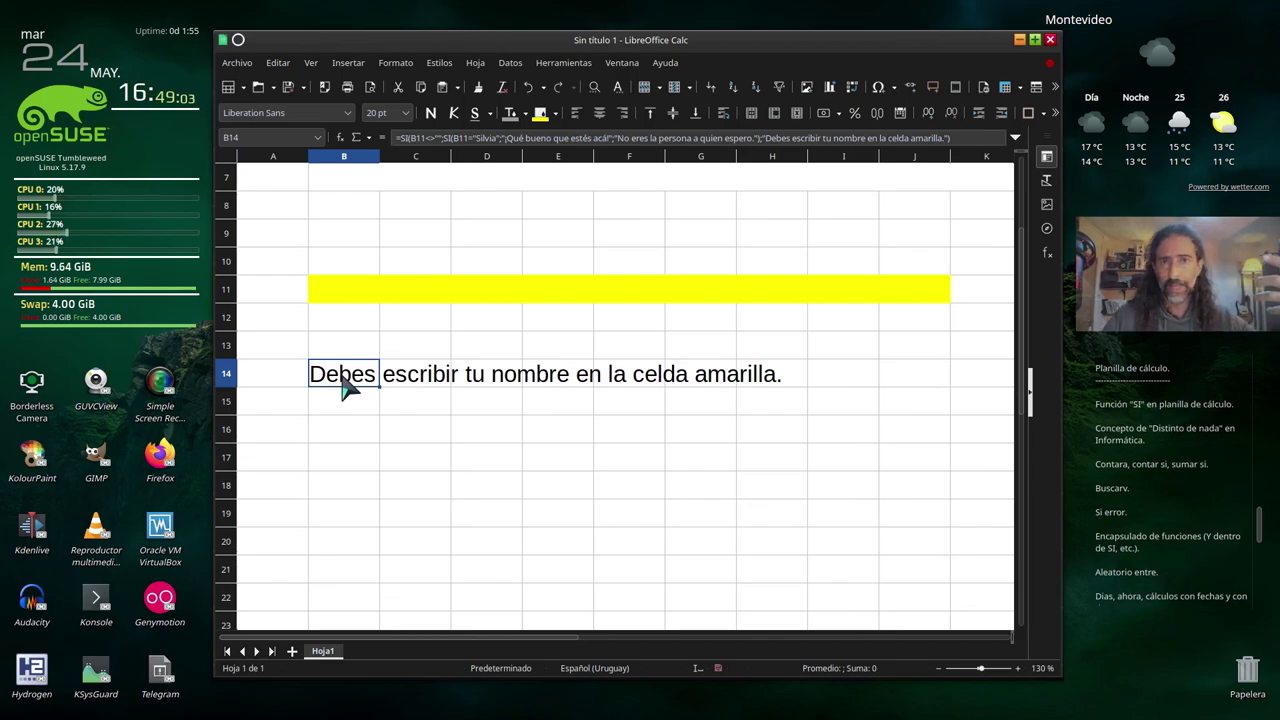
key(F2)
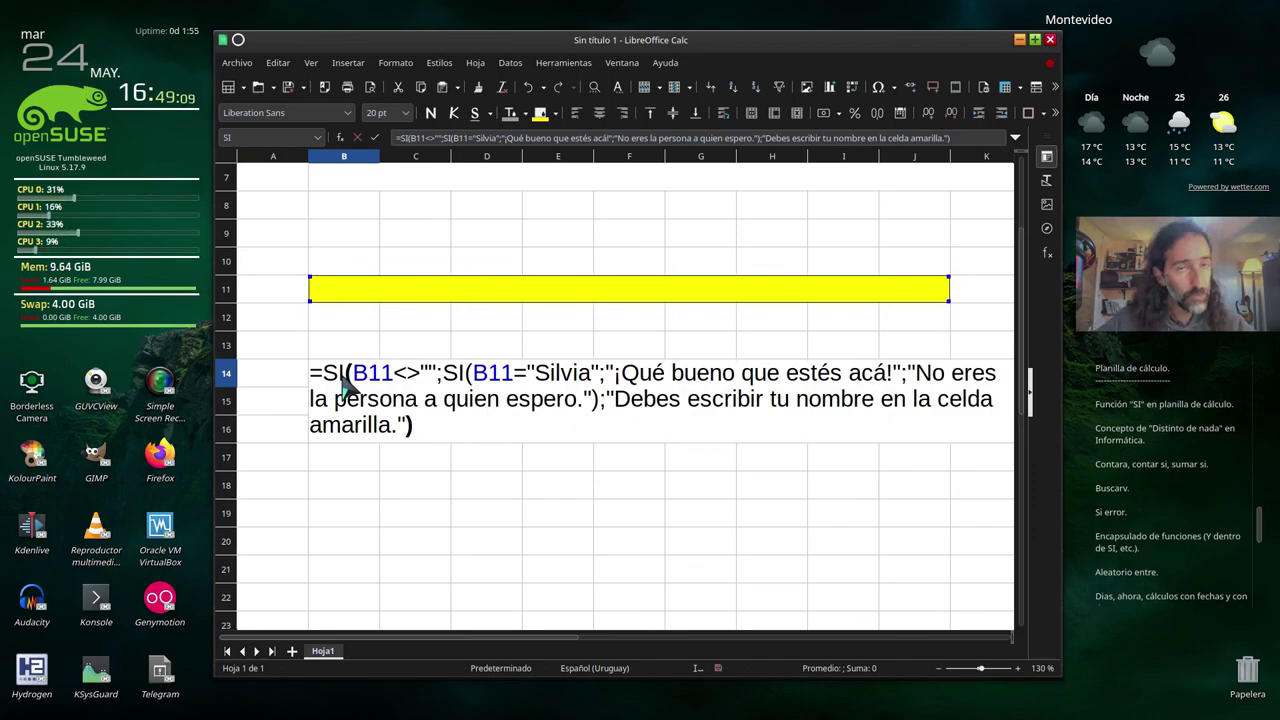
click(342, 372)
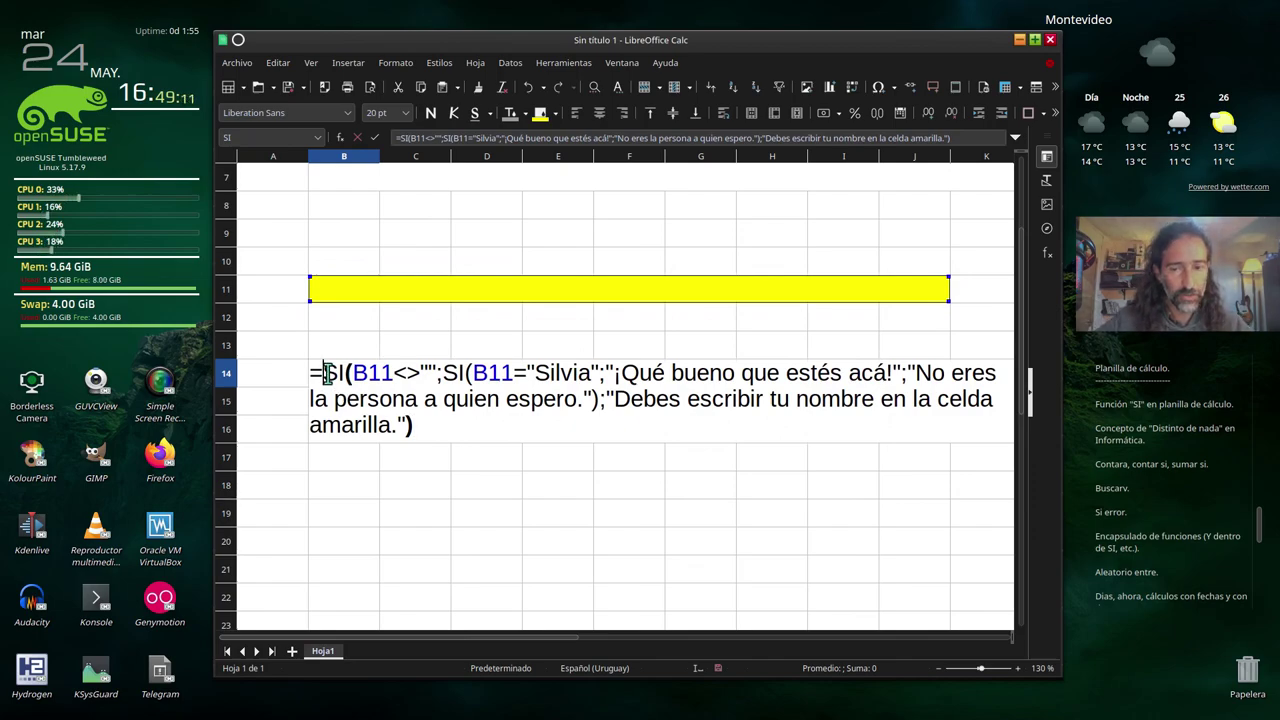
drag(325, 373, 414, 428)
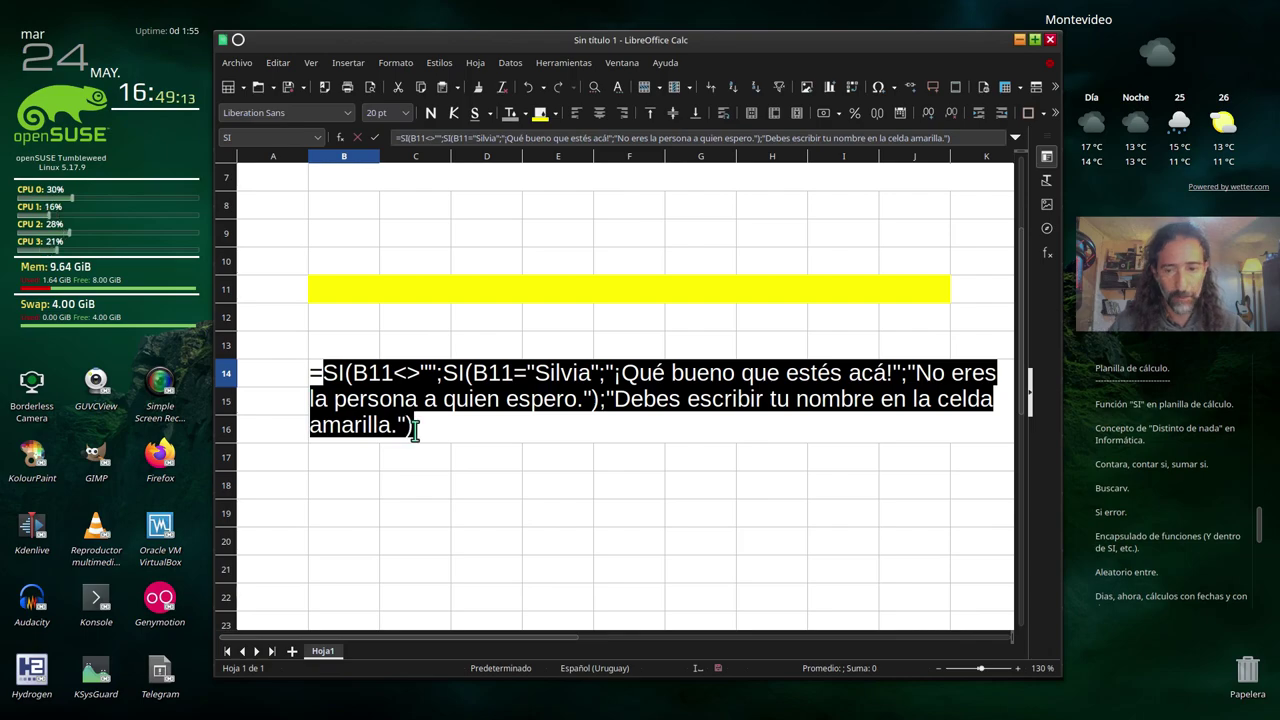
key(Escape)
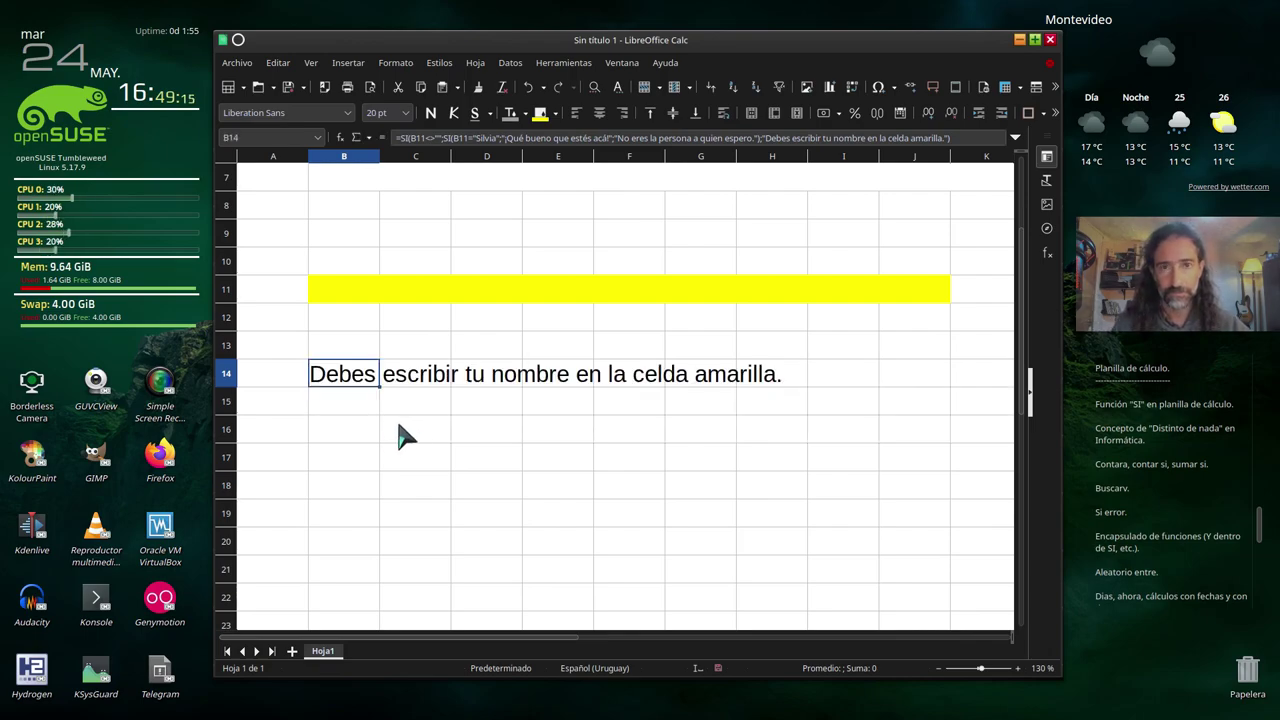
- Select cell B16 to begin the breakdown below B14's formula
click(350, 436)
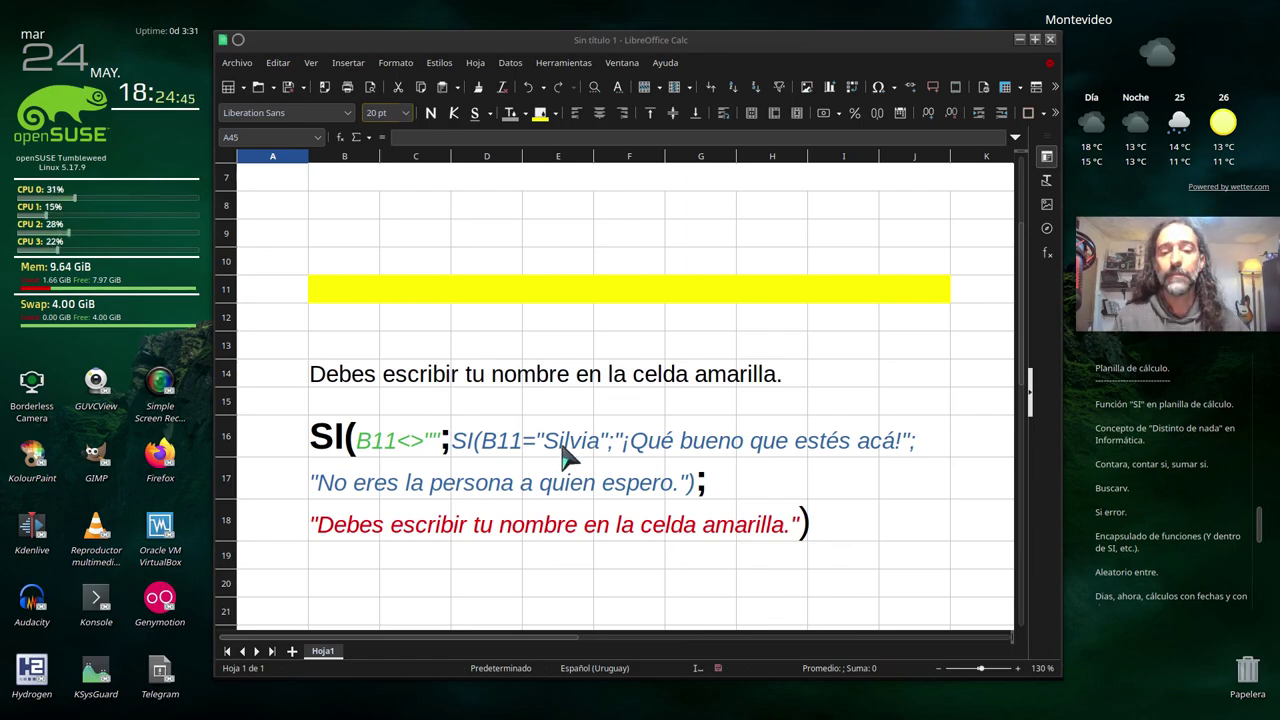
scroll(566, 452, down, 4)
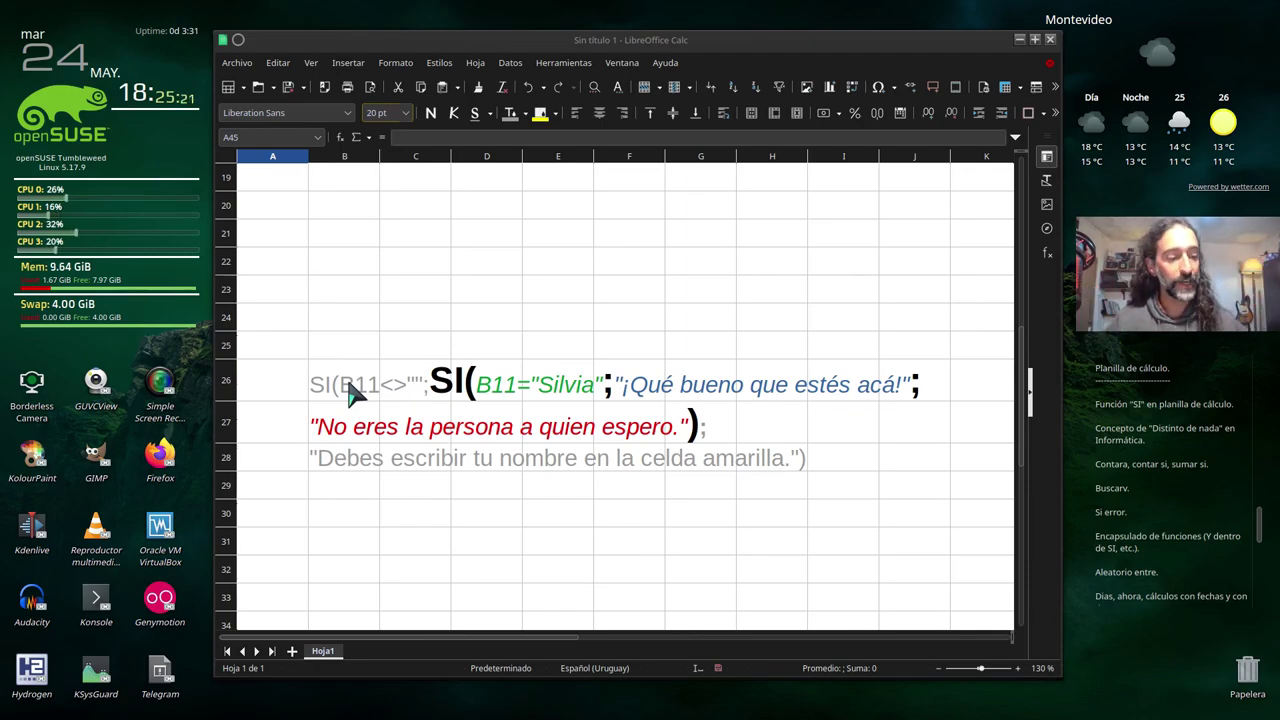
scroll(355, 393, up, 4)
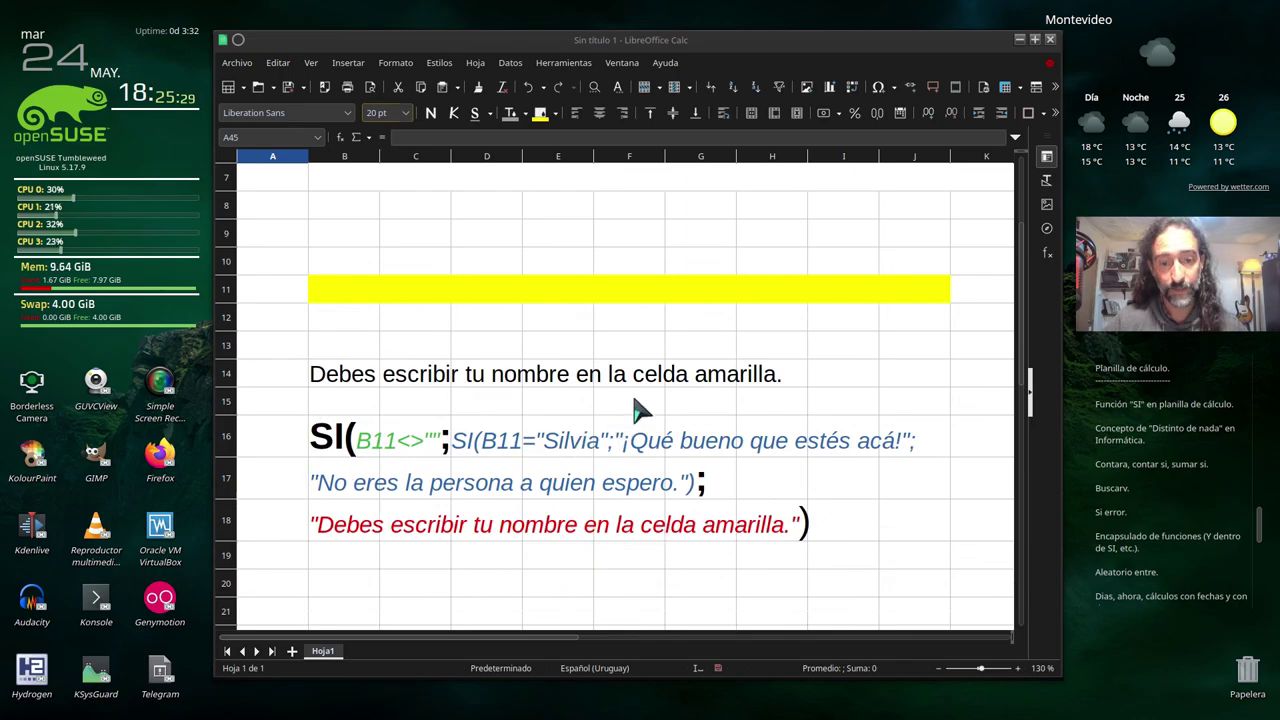
scroll(640, 410, down, 4)
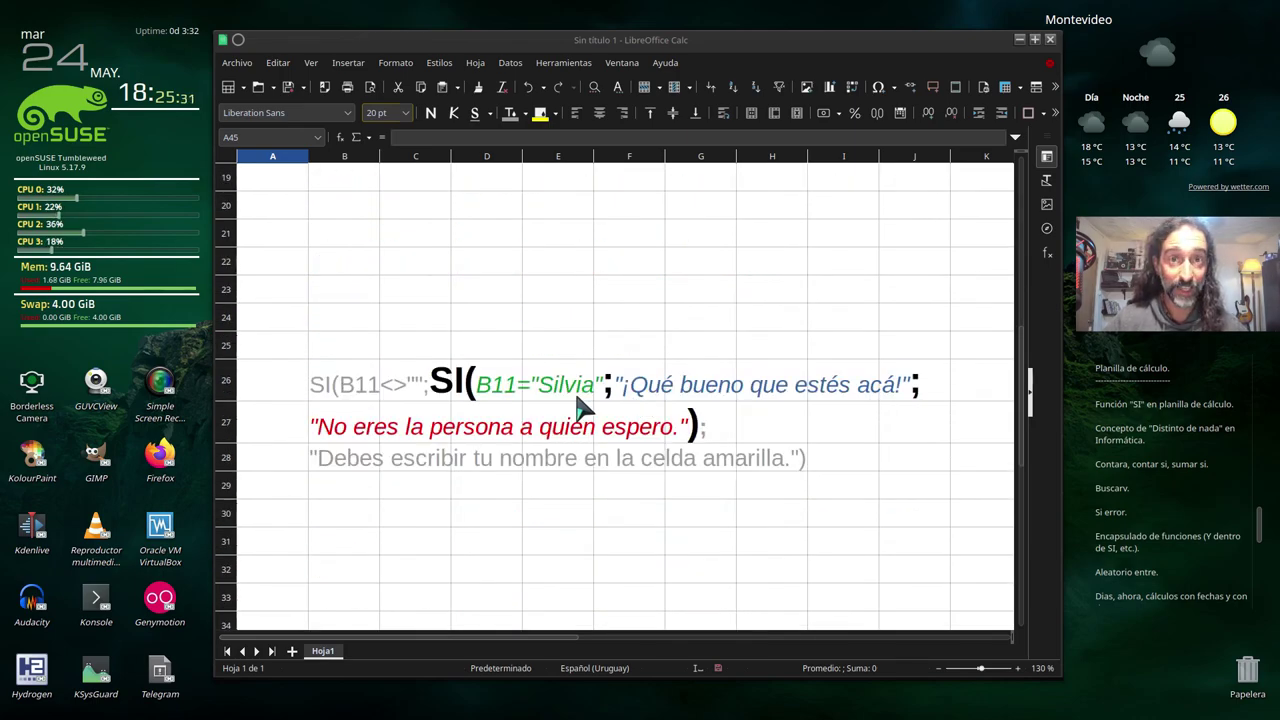
scroll(660, 393, up, 2)
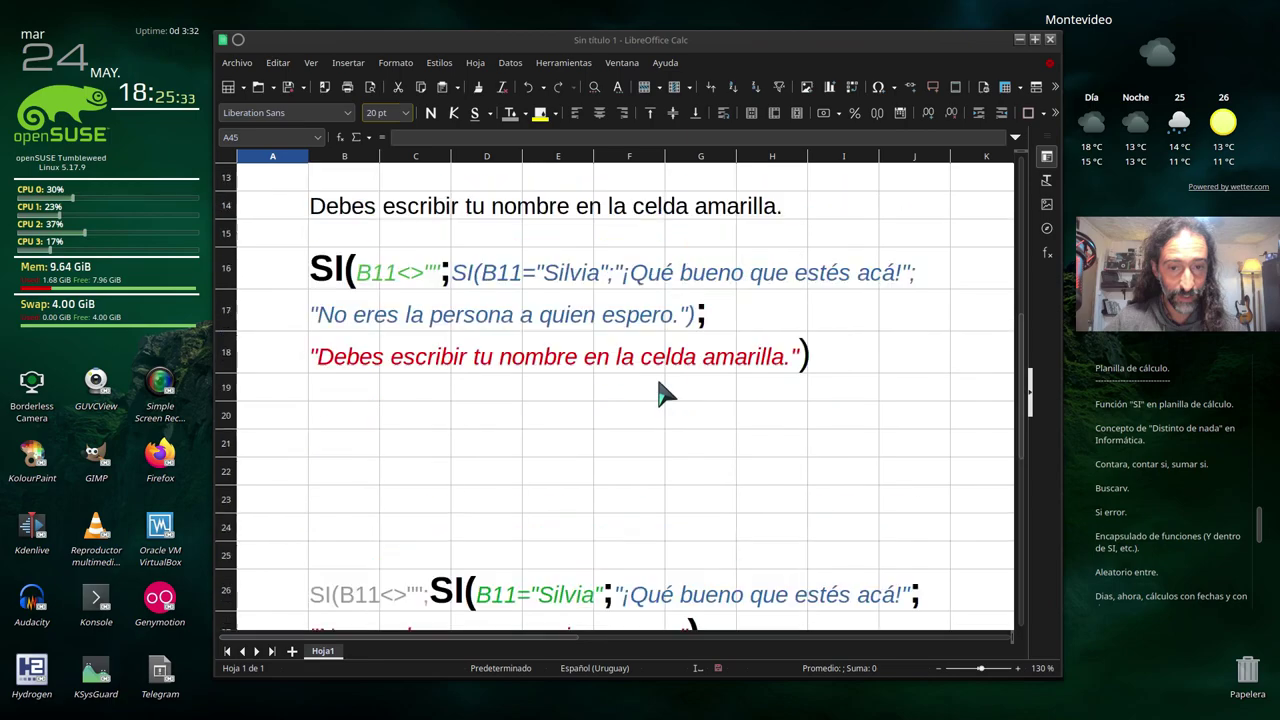
scroll(660, 393, up, 1)
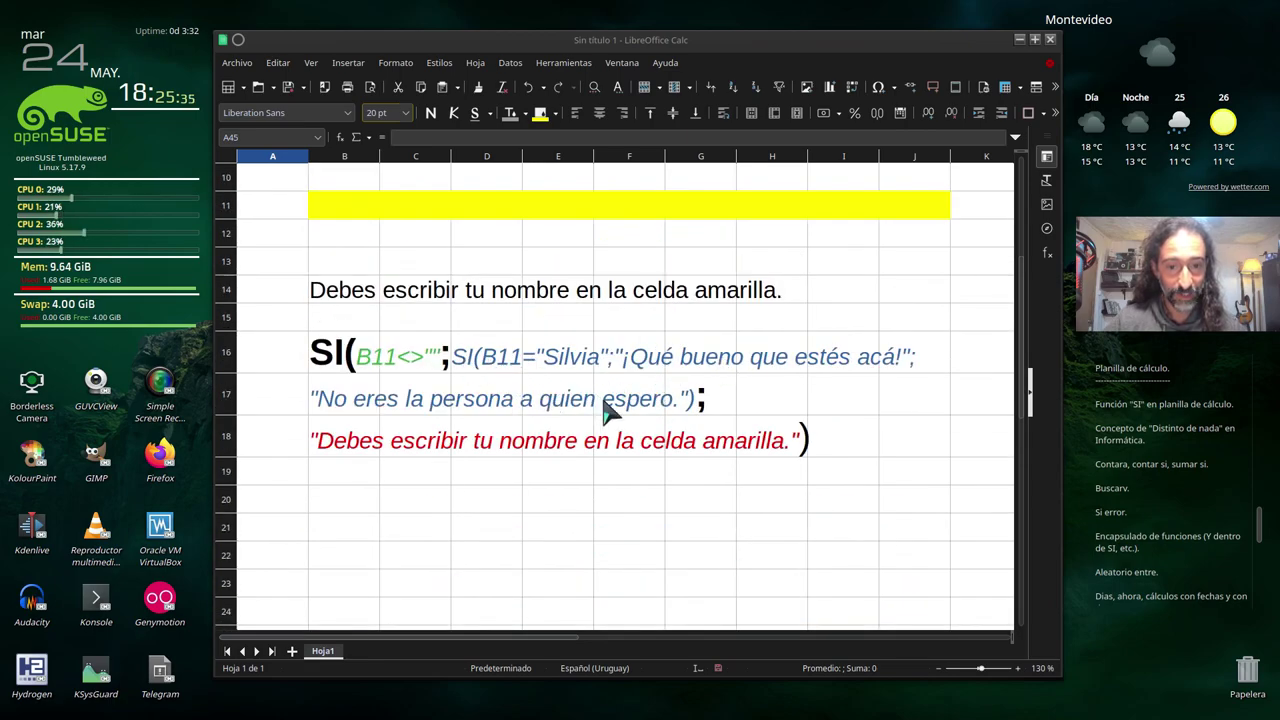
scroll(620, 415, down, 3)
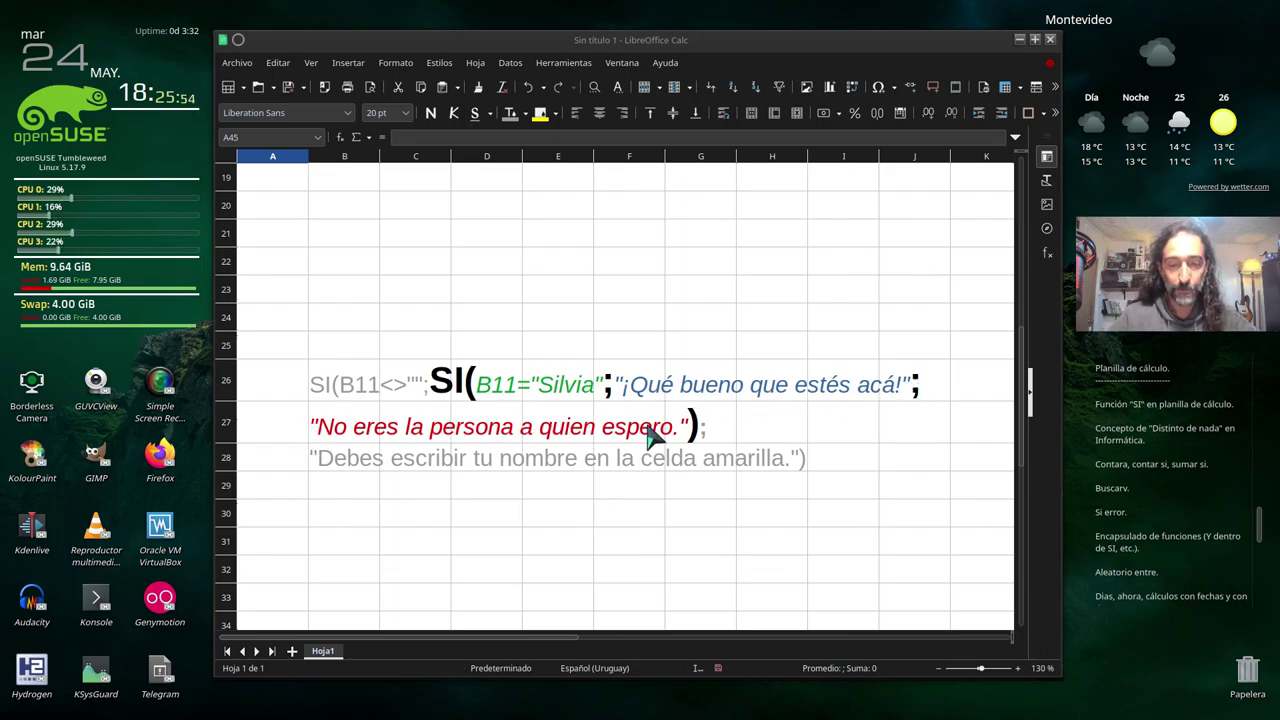
scroll(648, 436, up, 6)
scroll(648, 436, down, 2)
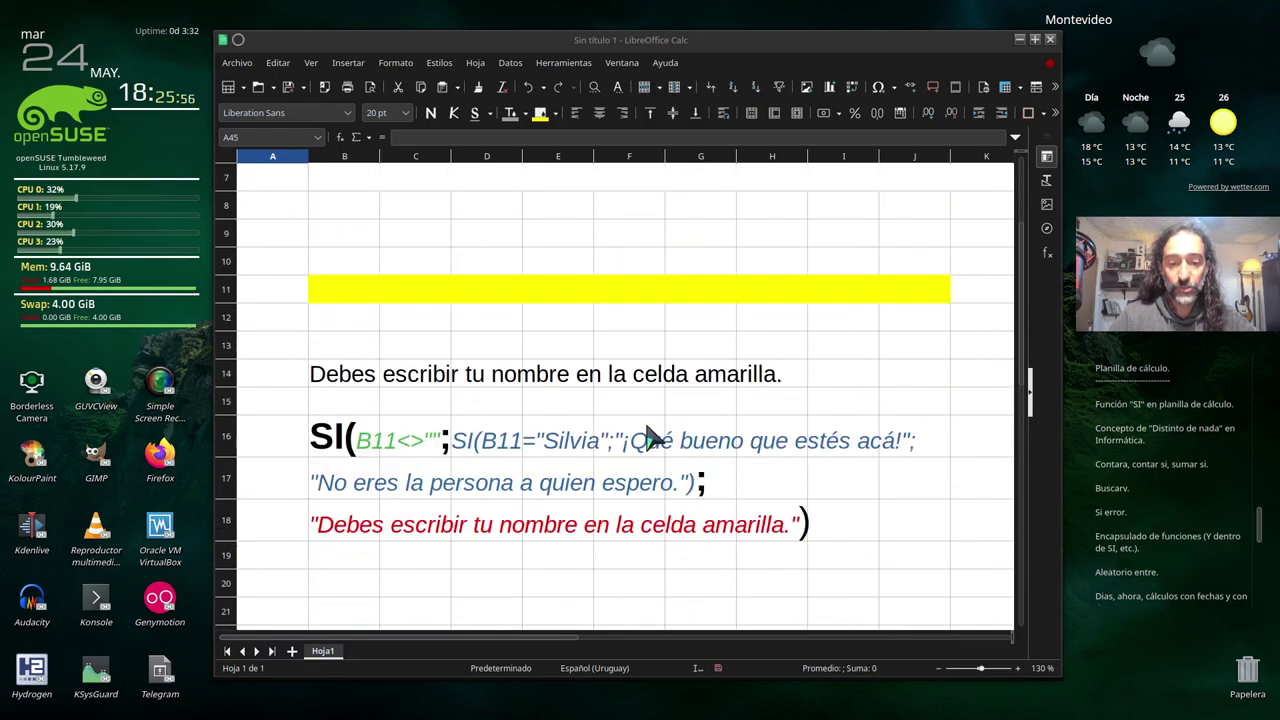
click(343, 380)
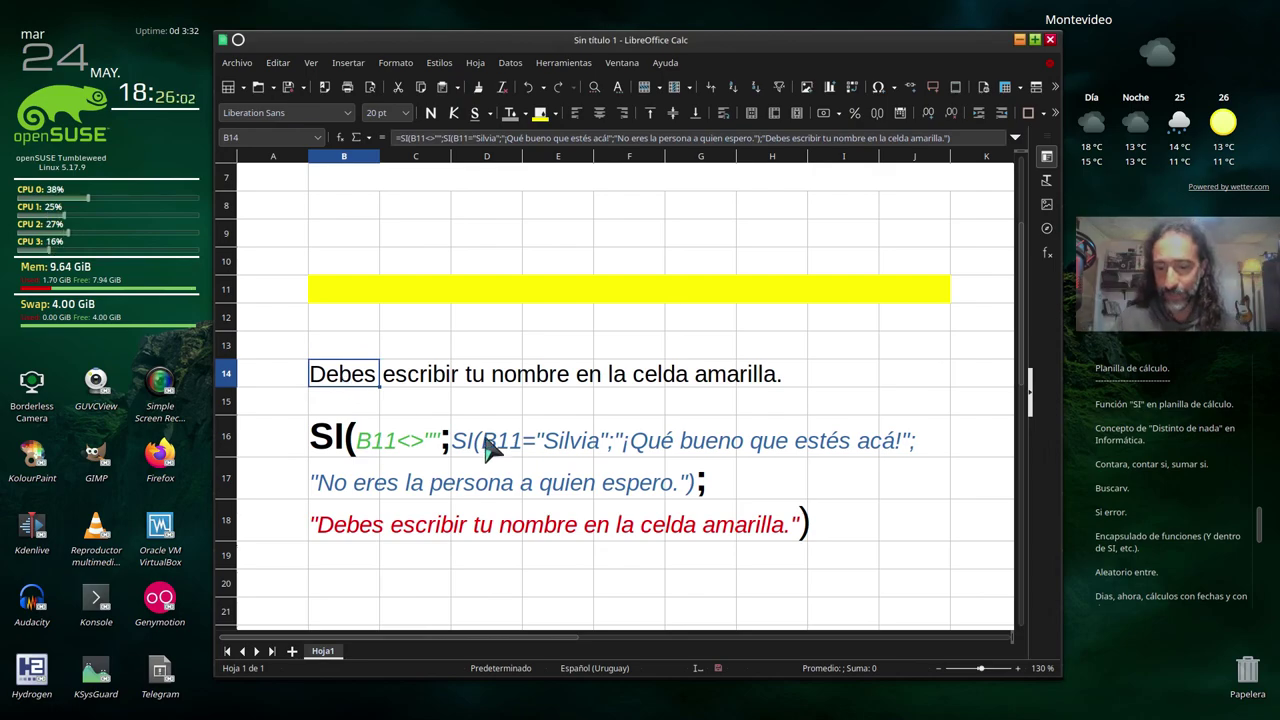
- Edit B14 in-cell and highlight the inner SI, then its condition B11="Silvia"
key(F2)
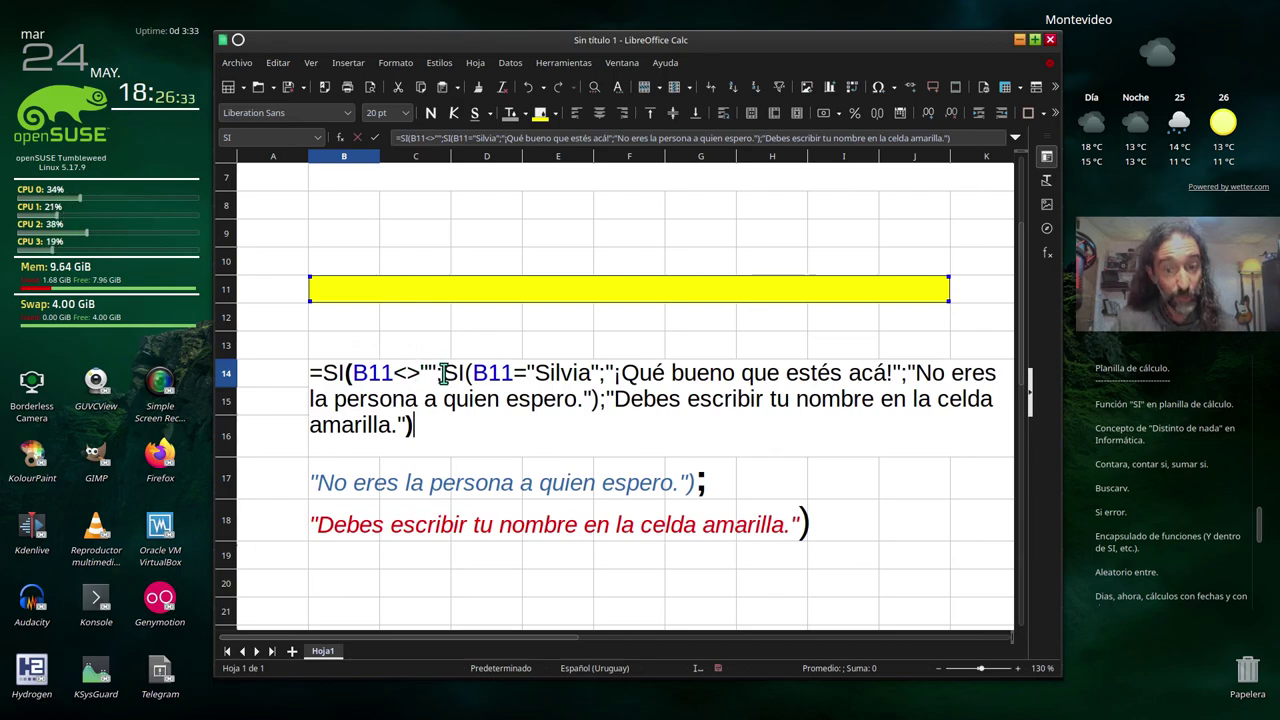
drag(441, 373, 598, 400)
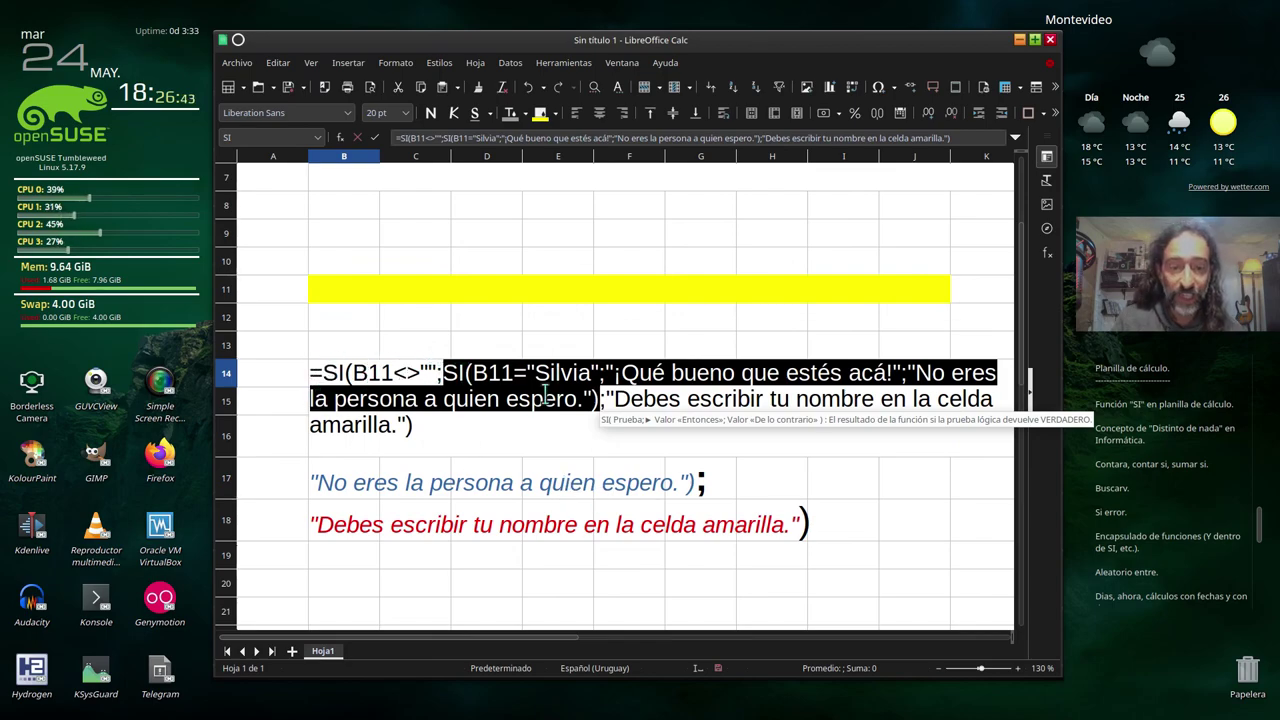
shift+click(598, 399)
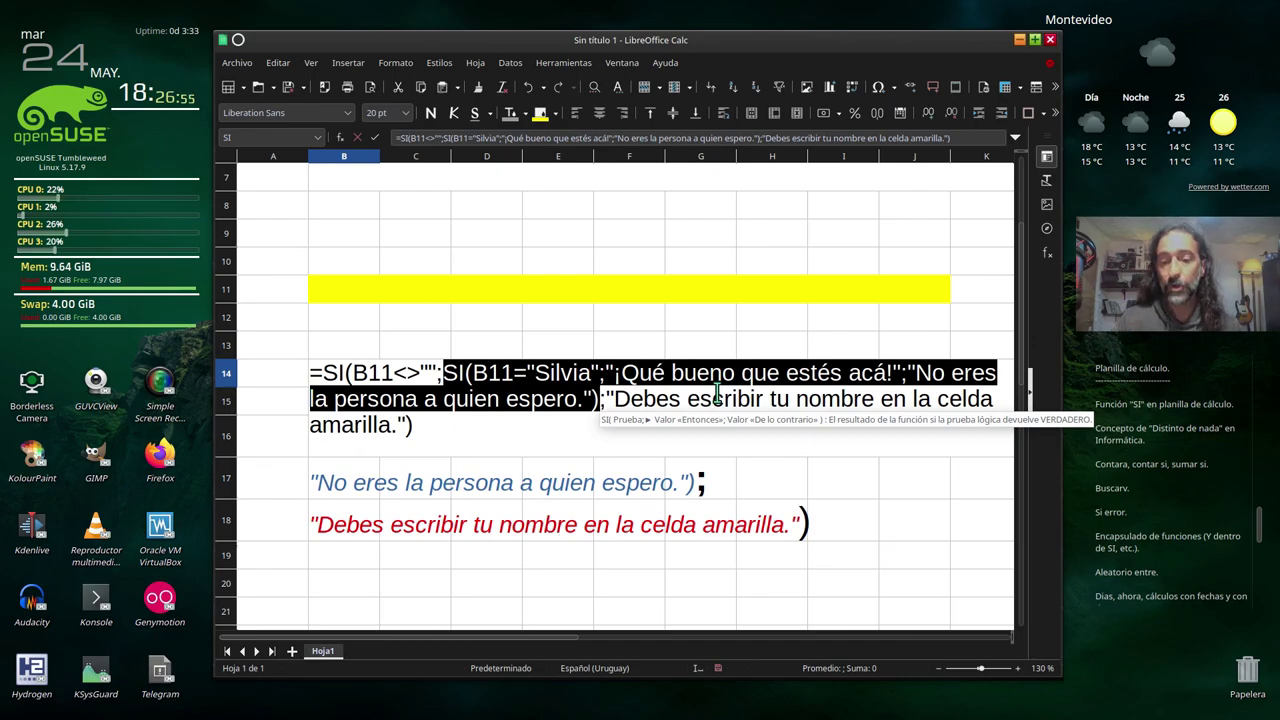
click(327, 373)
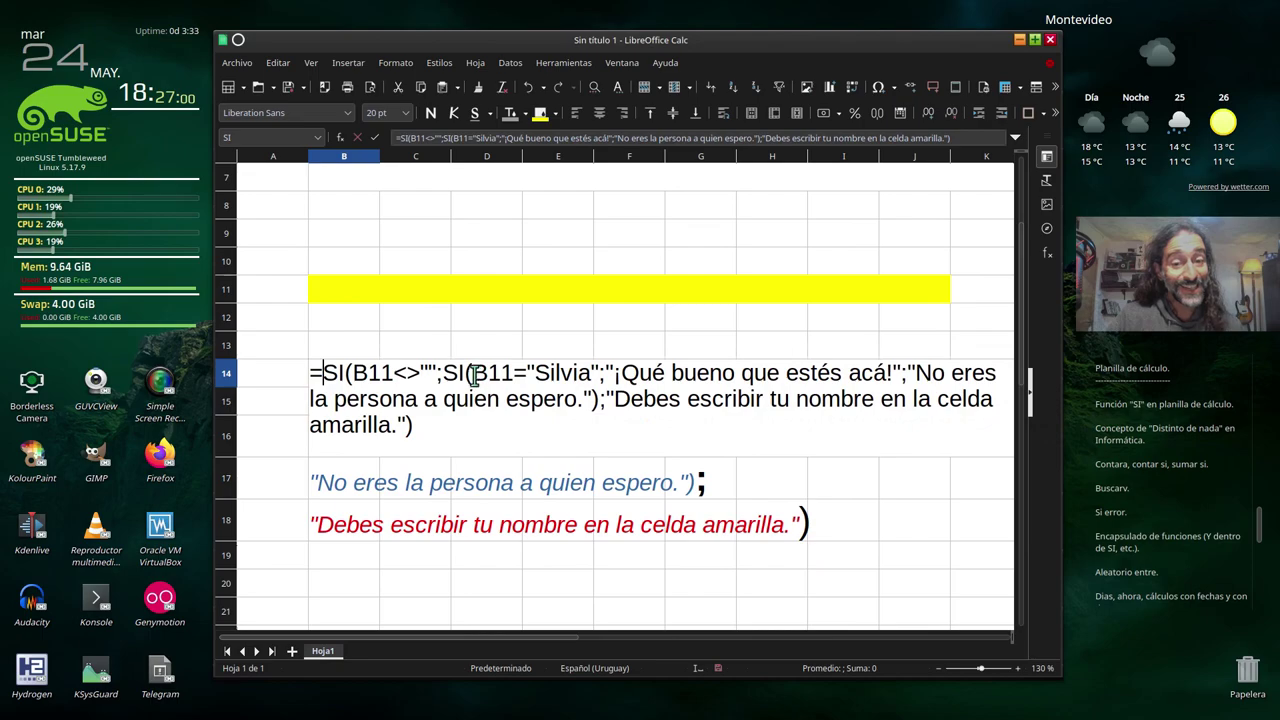
mouse_move(472, 373)
mouse_down()
mouse_move(902, 373)
mouse_move(597, 399)
mouse_up()
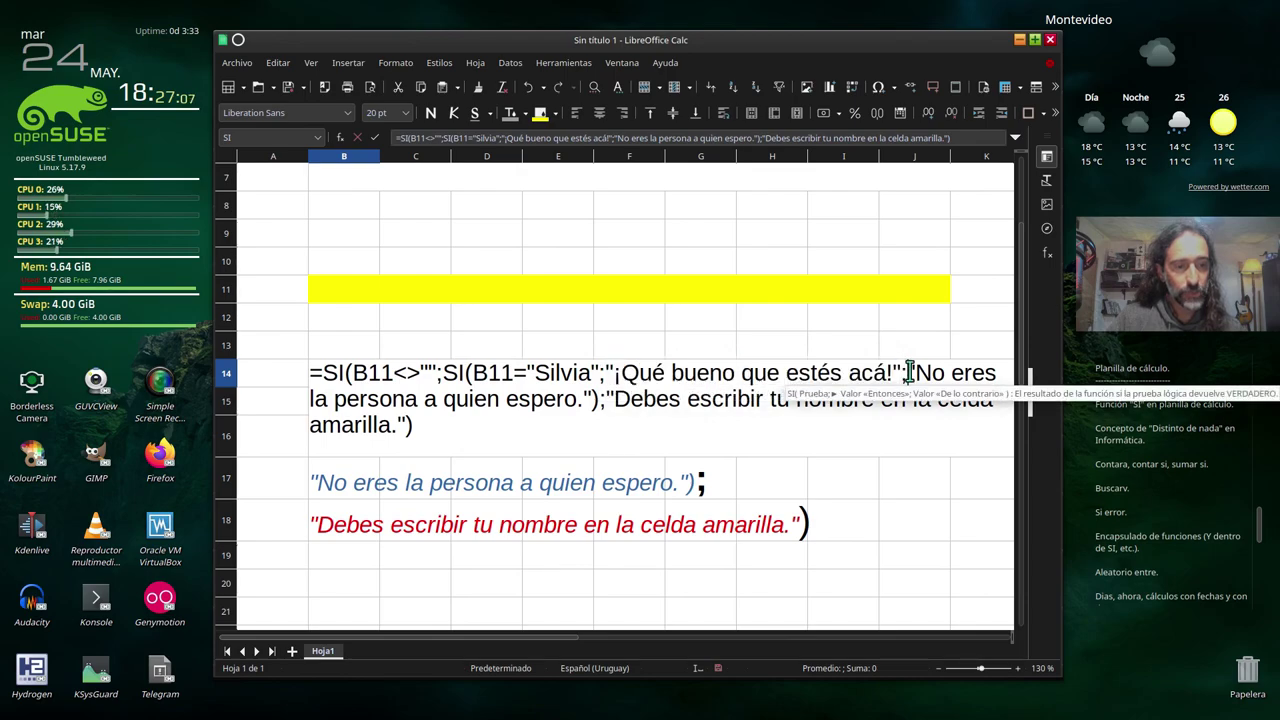